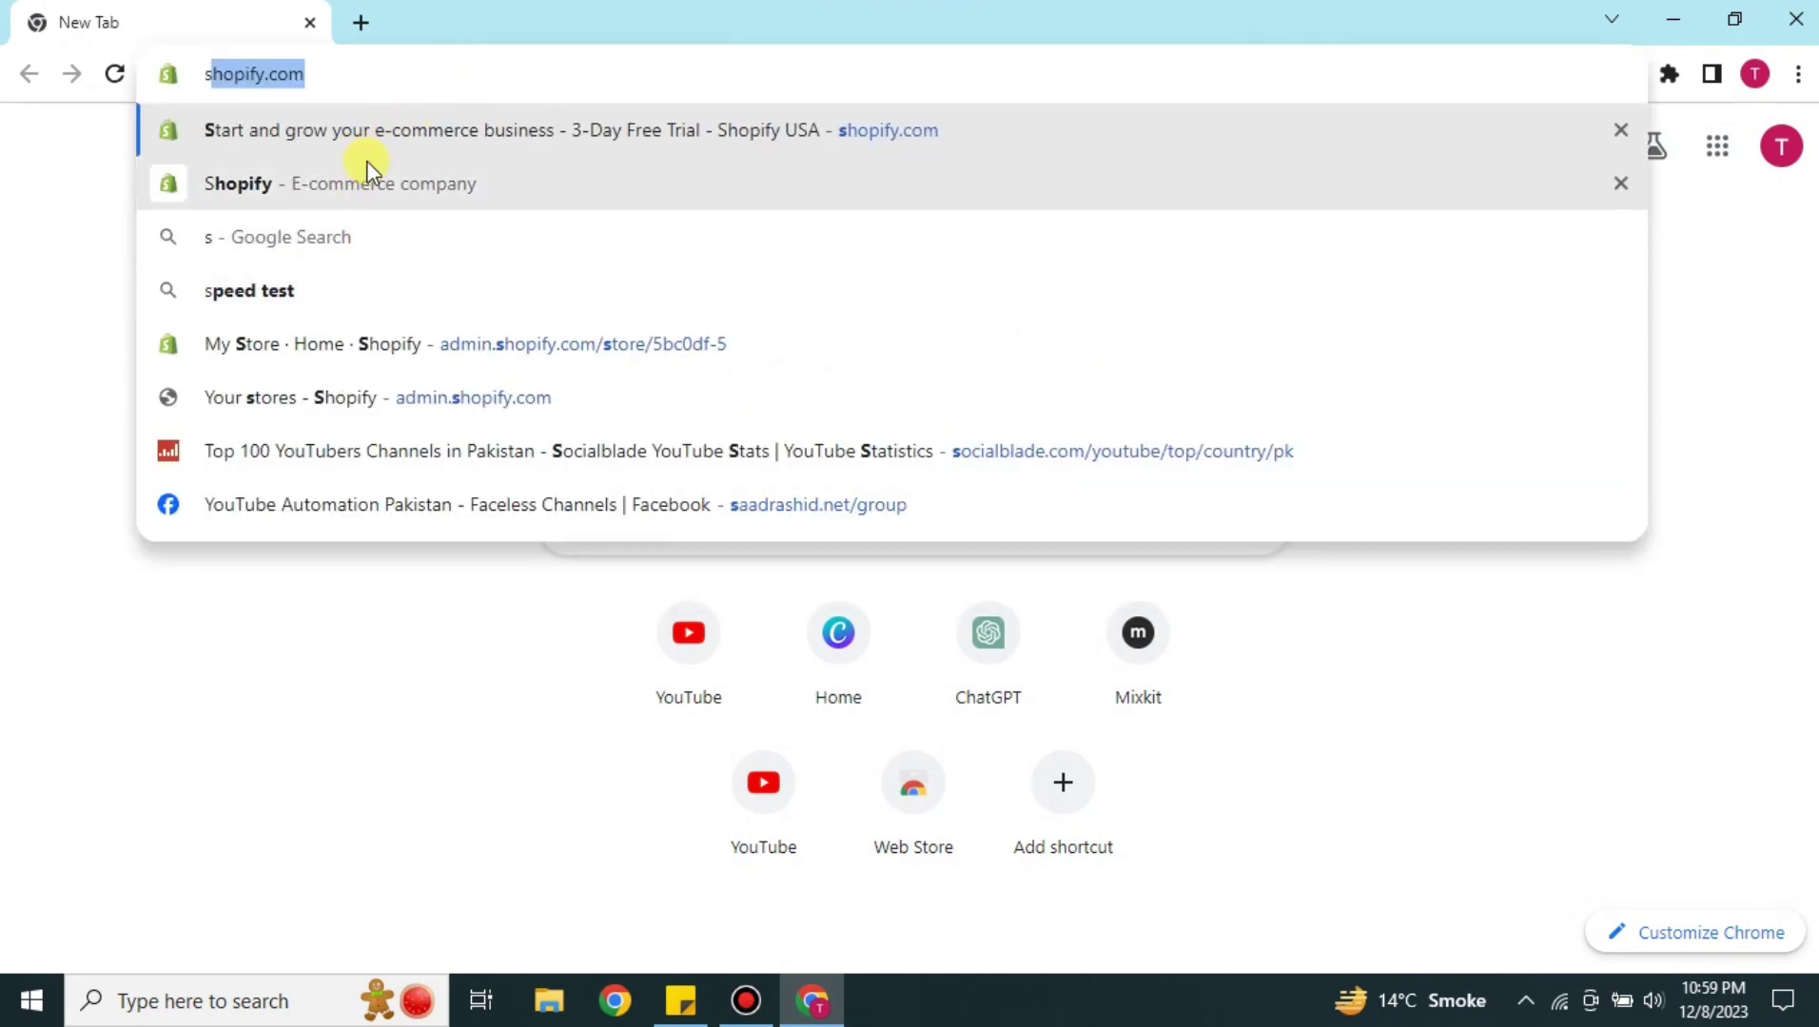
- Search Google for shopify, open the official Shopify site and log in to the store admin
click(398, 199)
scroll(418, 516, down, 4)
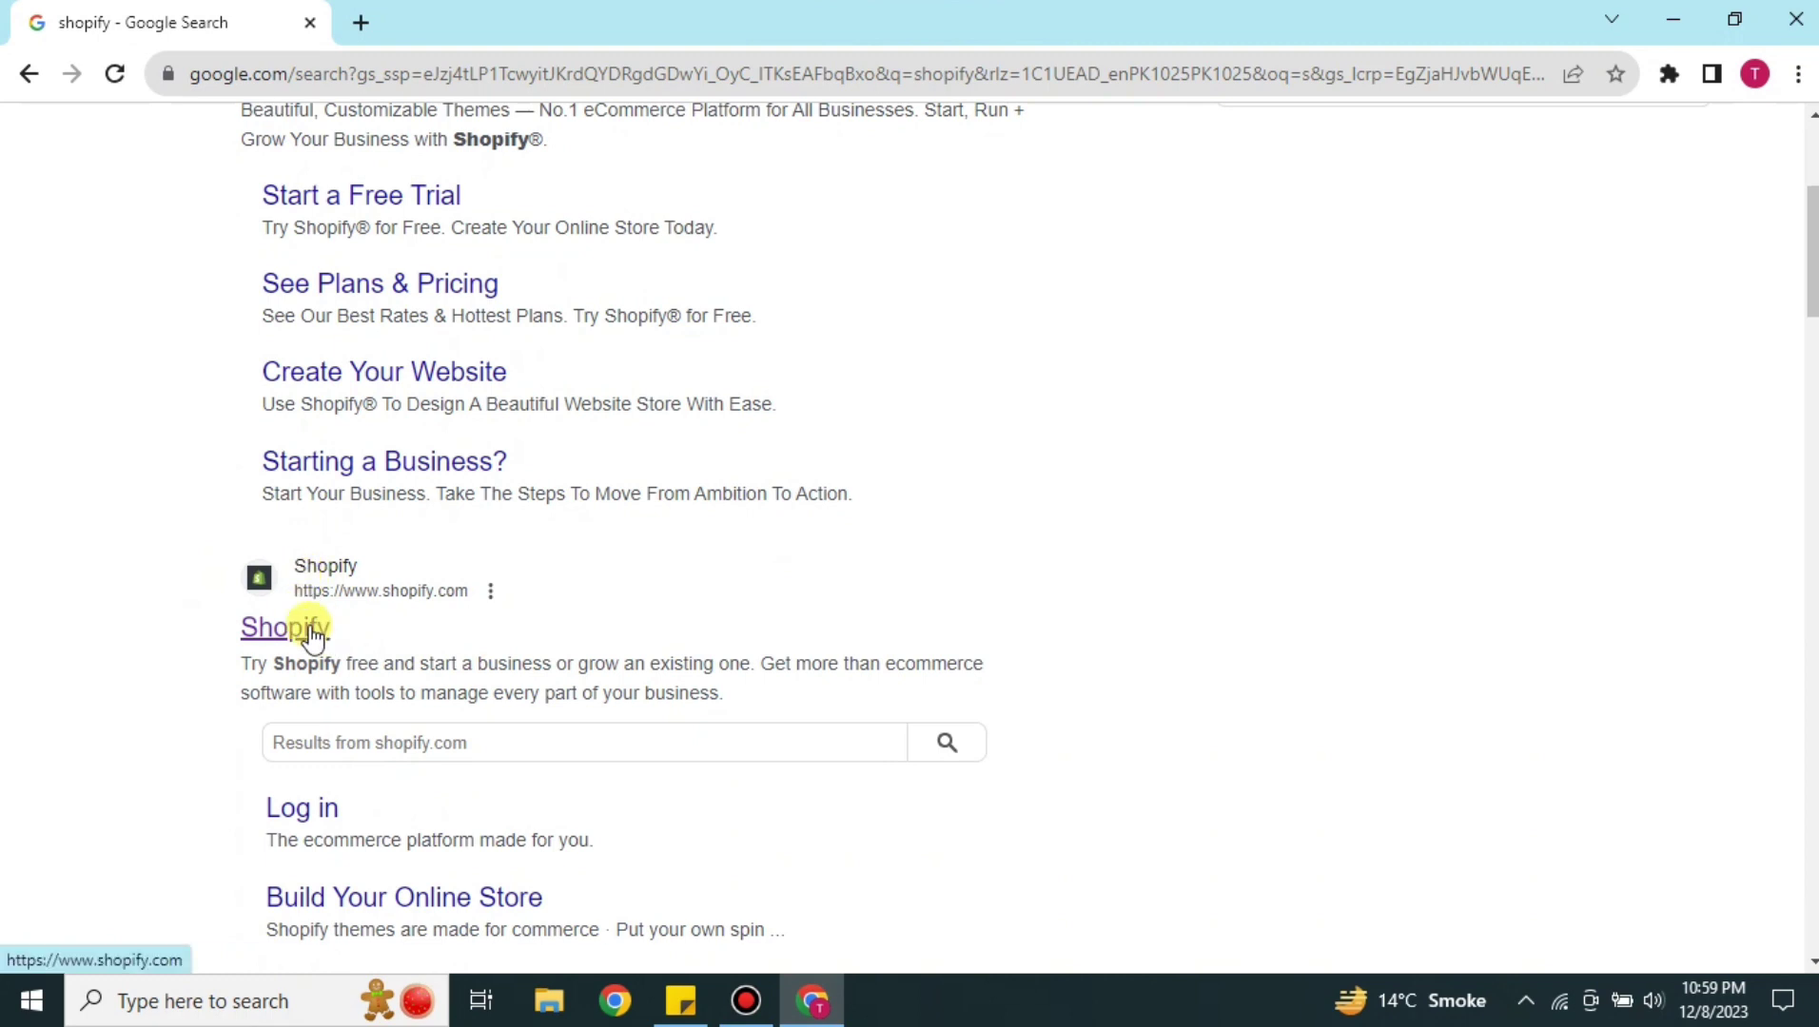
click(314, 636)
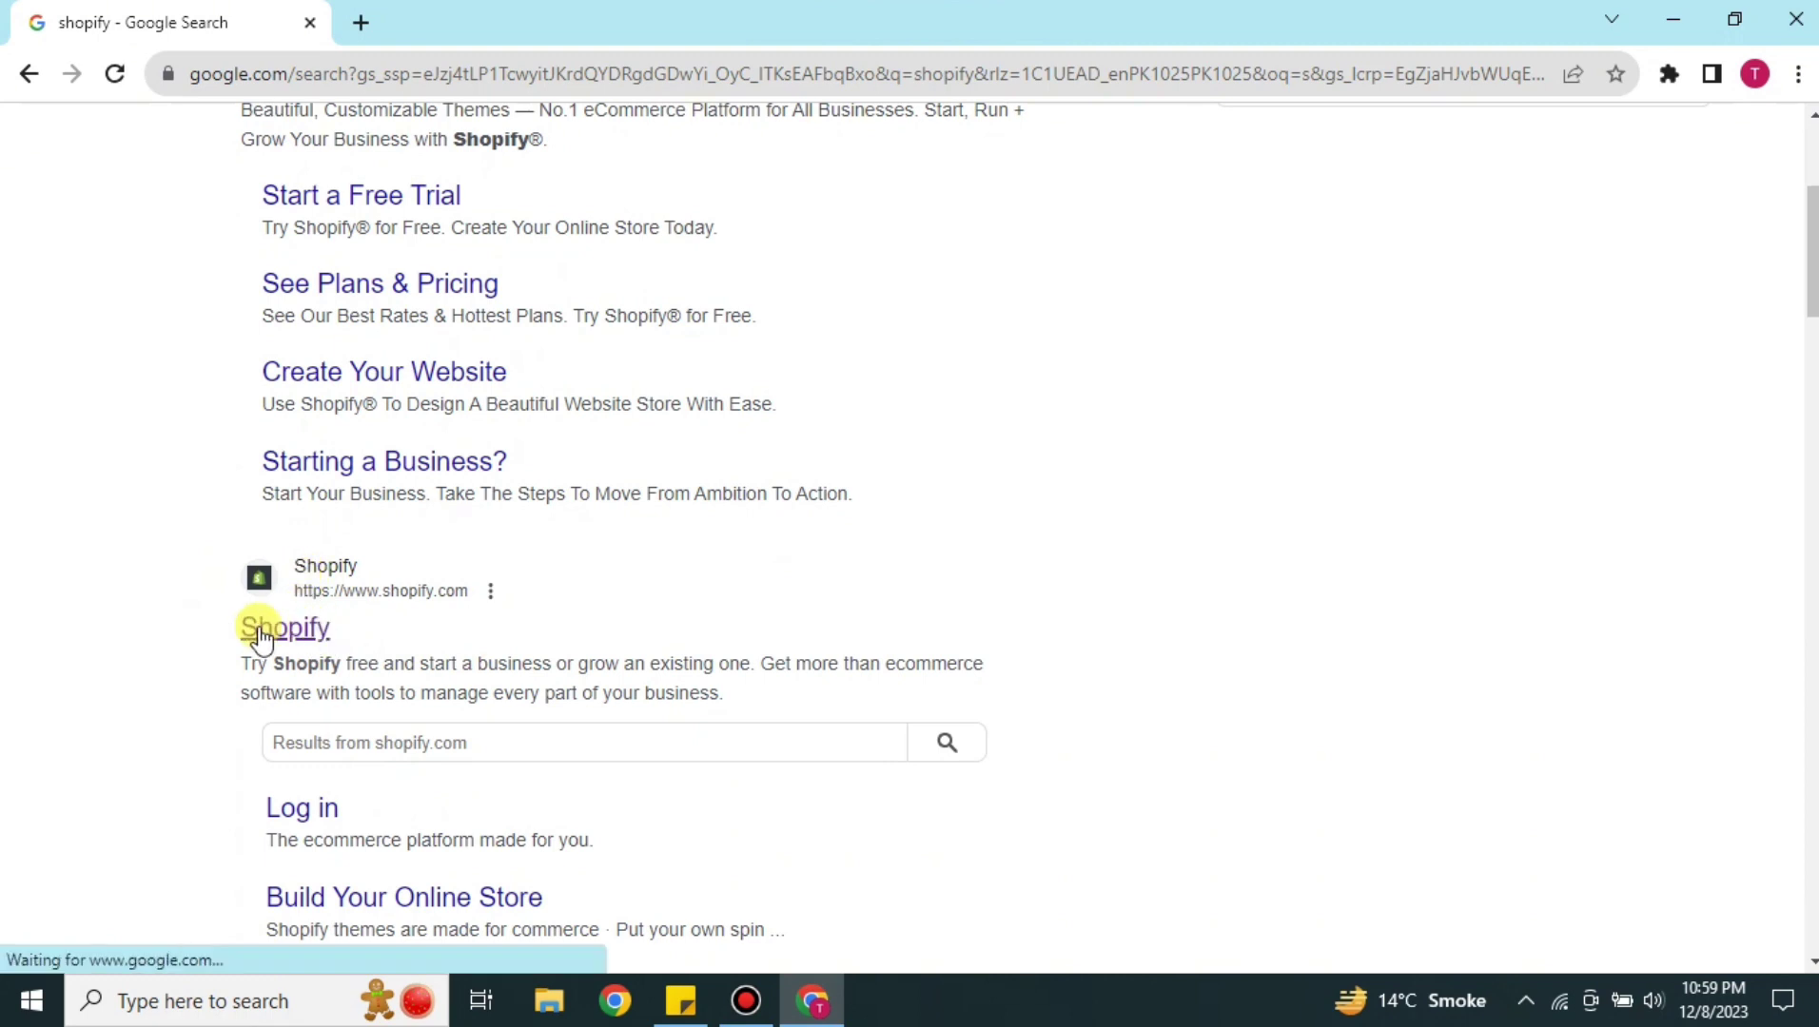
click(283, 633)
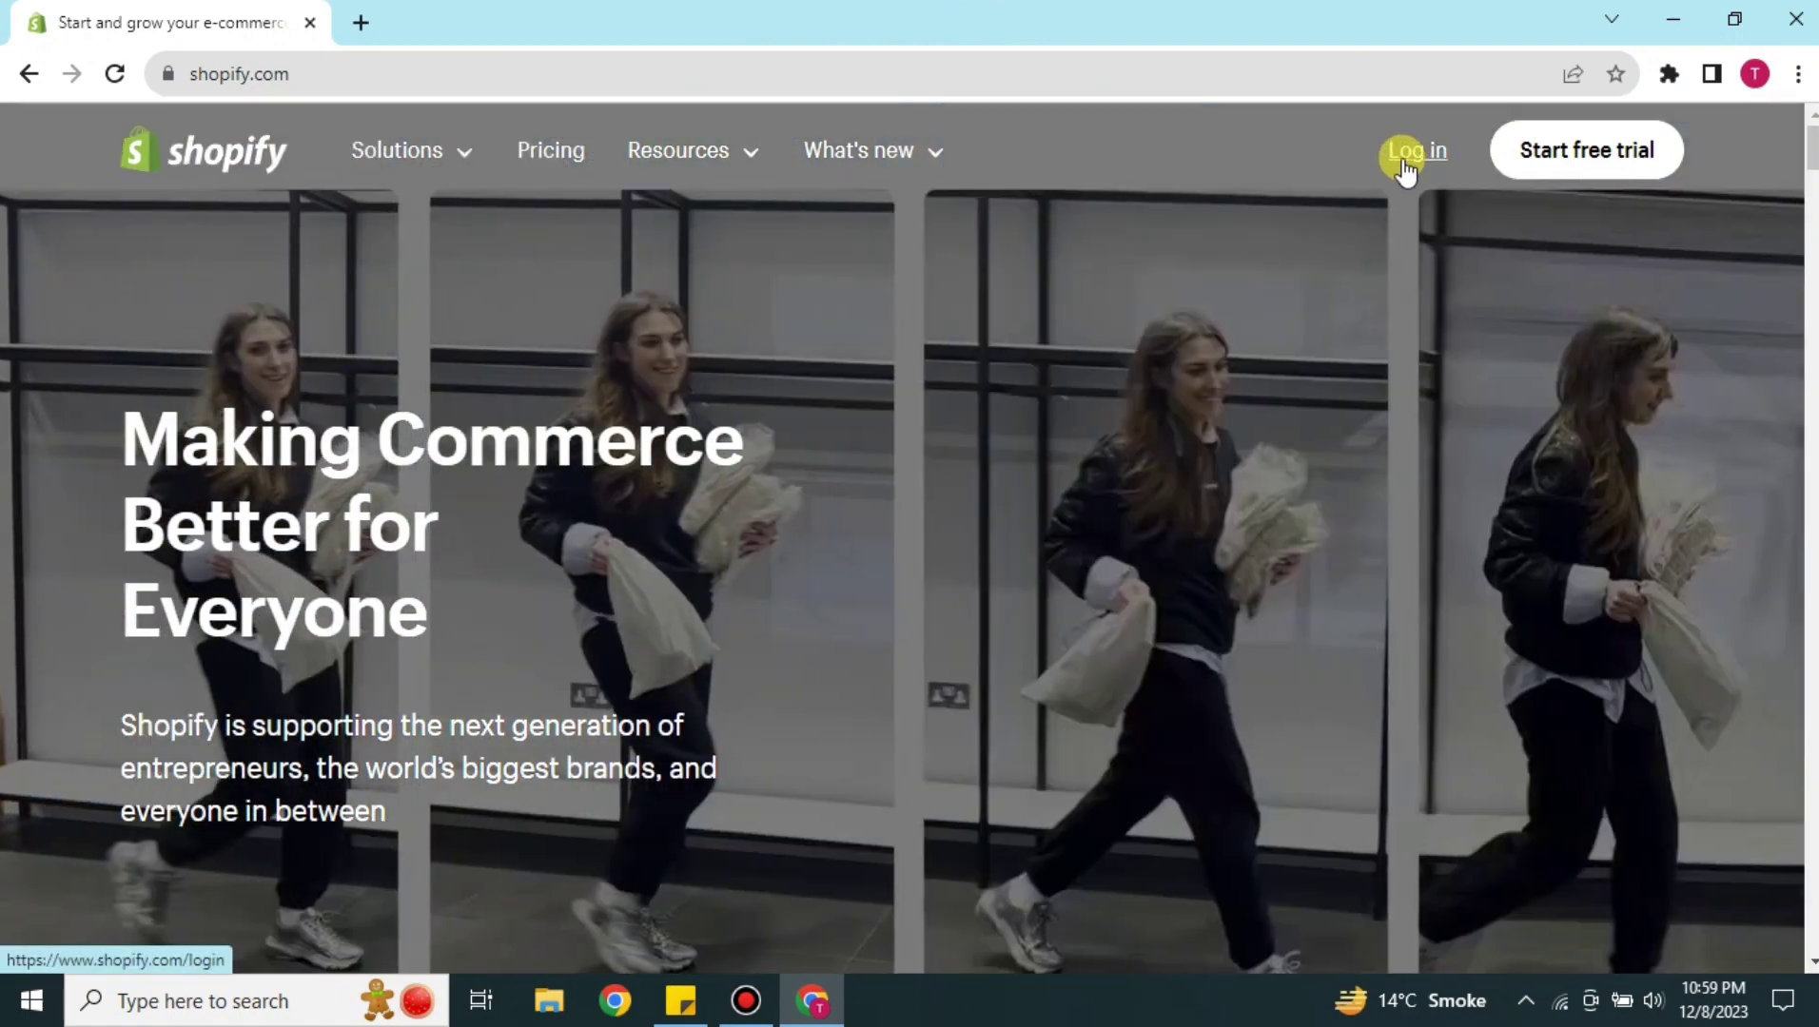
click(1405, 155)
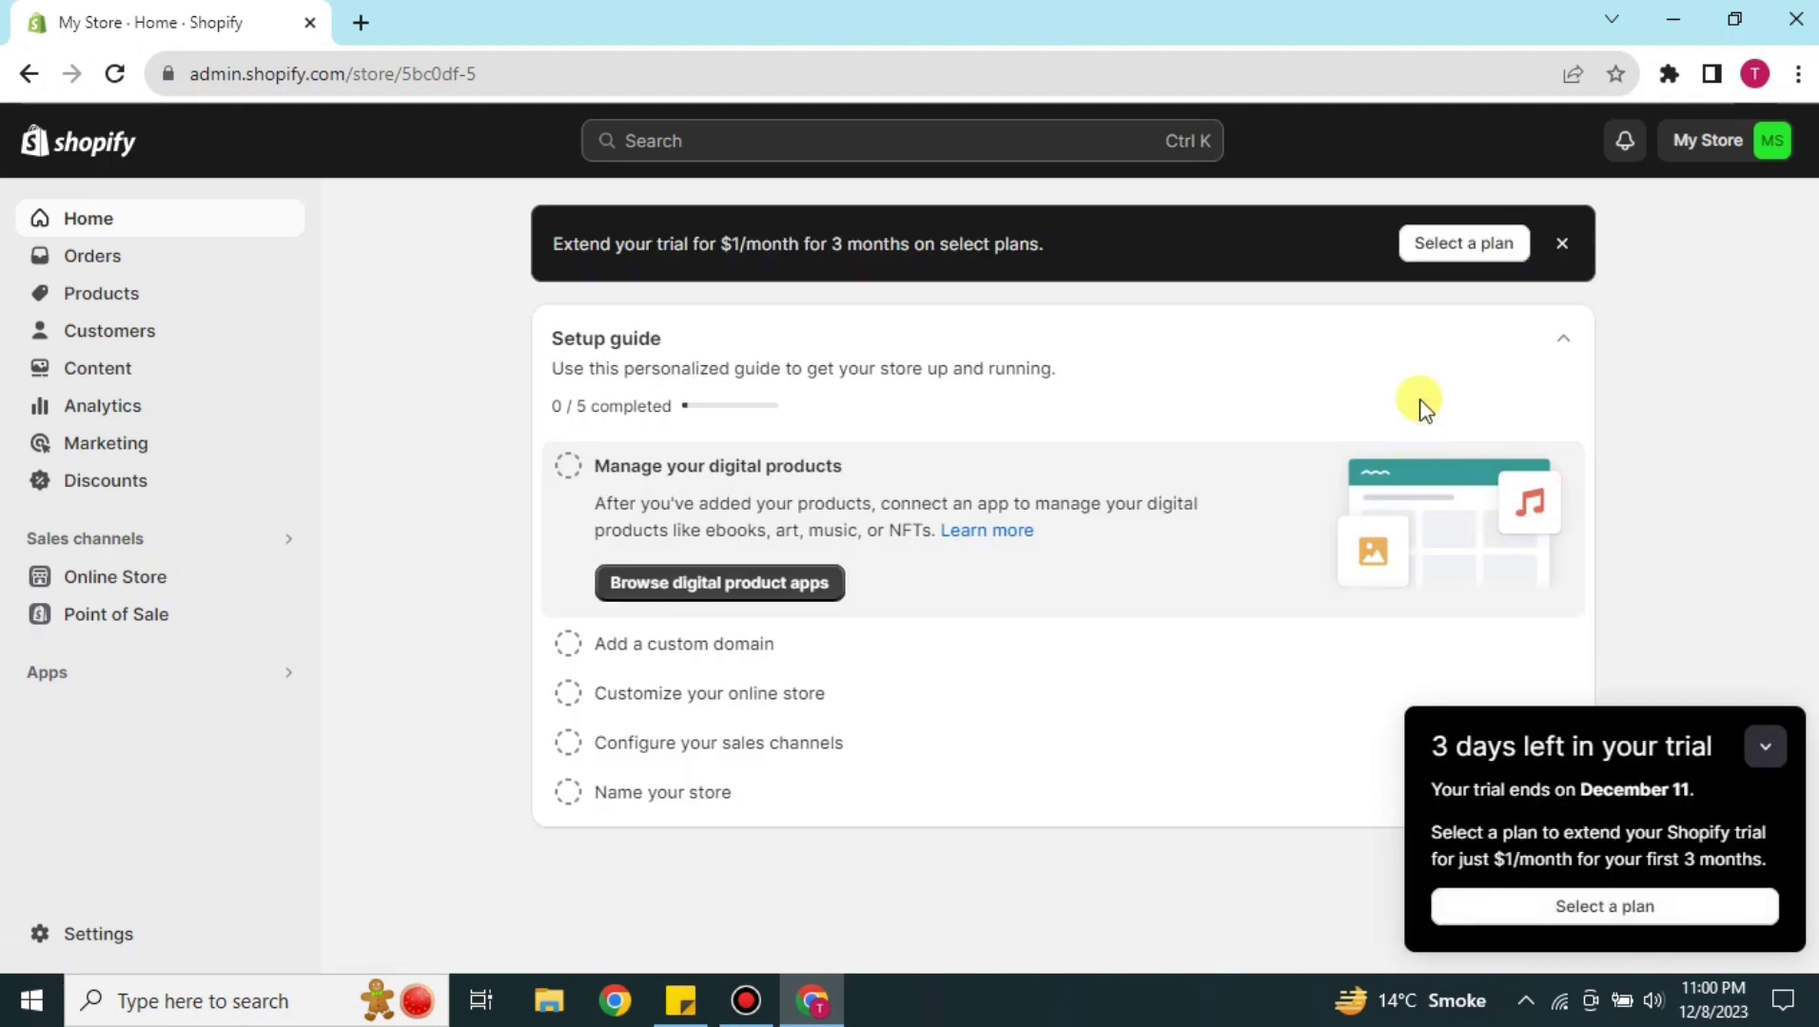
- Collapse the trial reminder and browse recommended apps to the full Made by Shopify list
click(1768, 747)
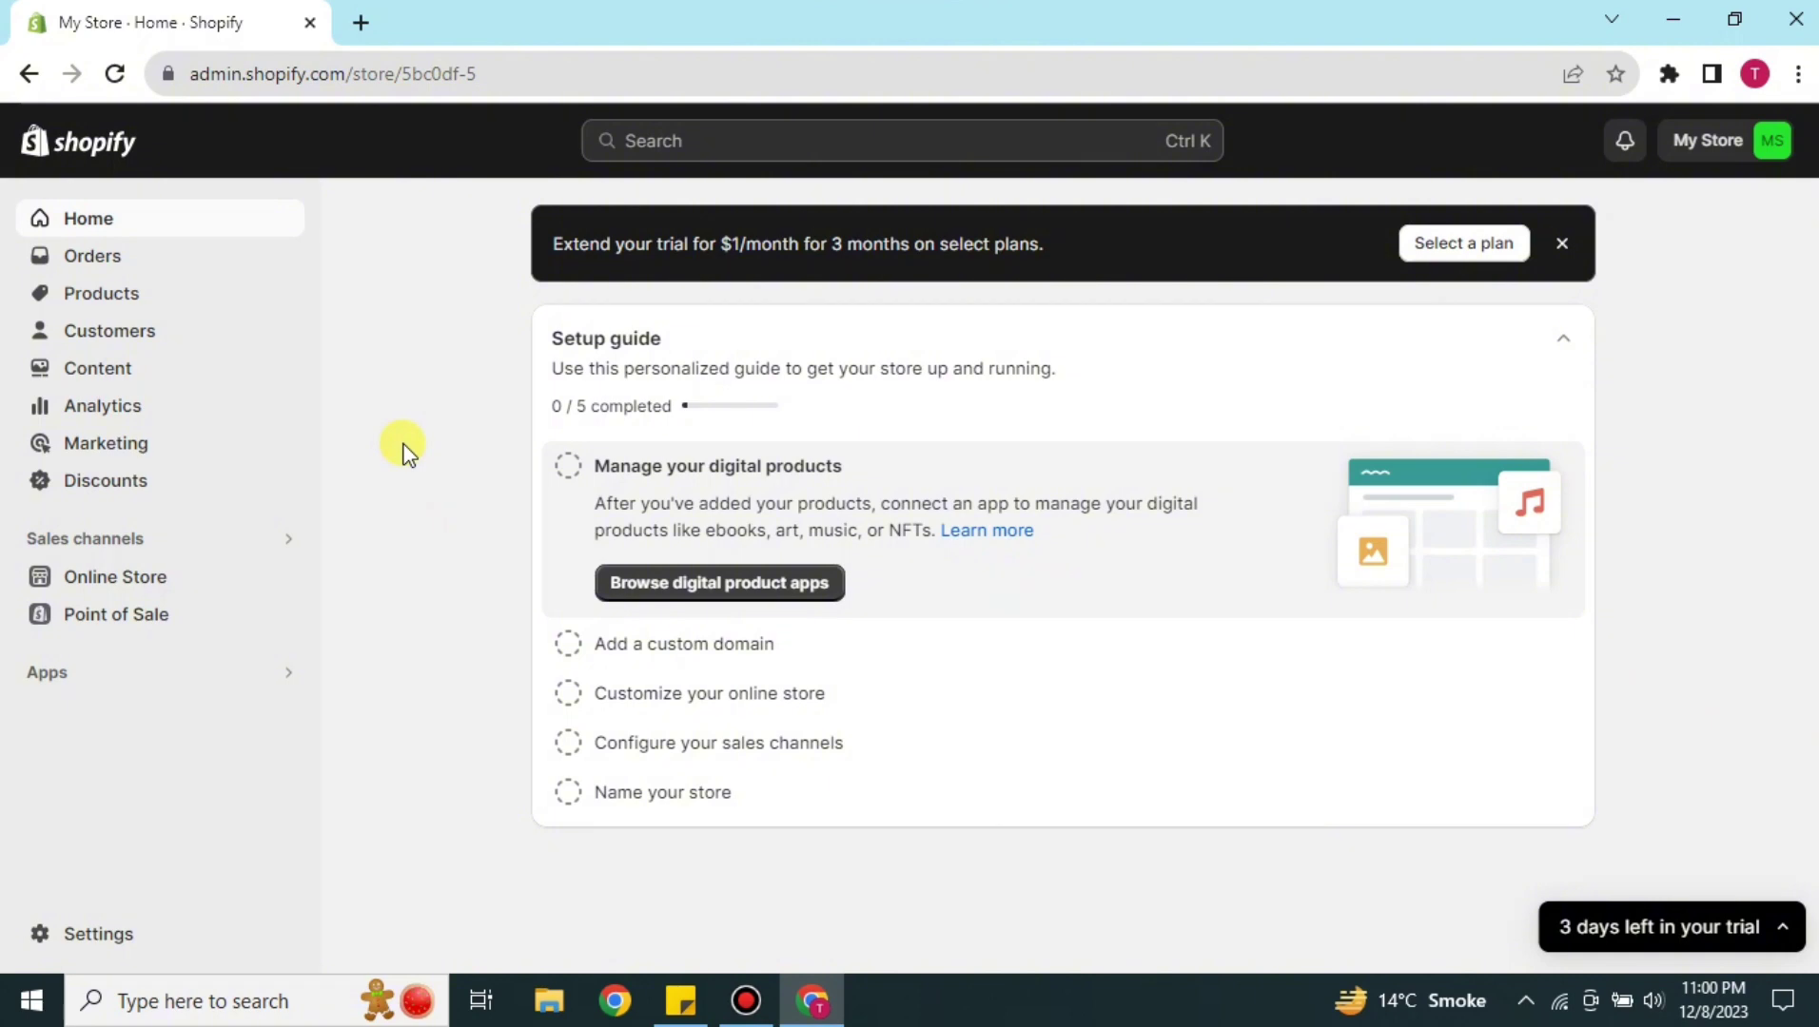
click(53, 677)
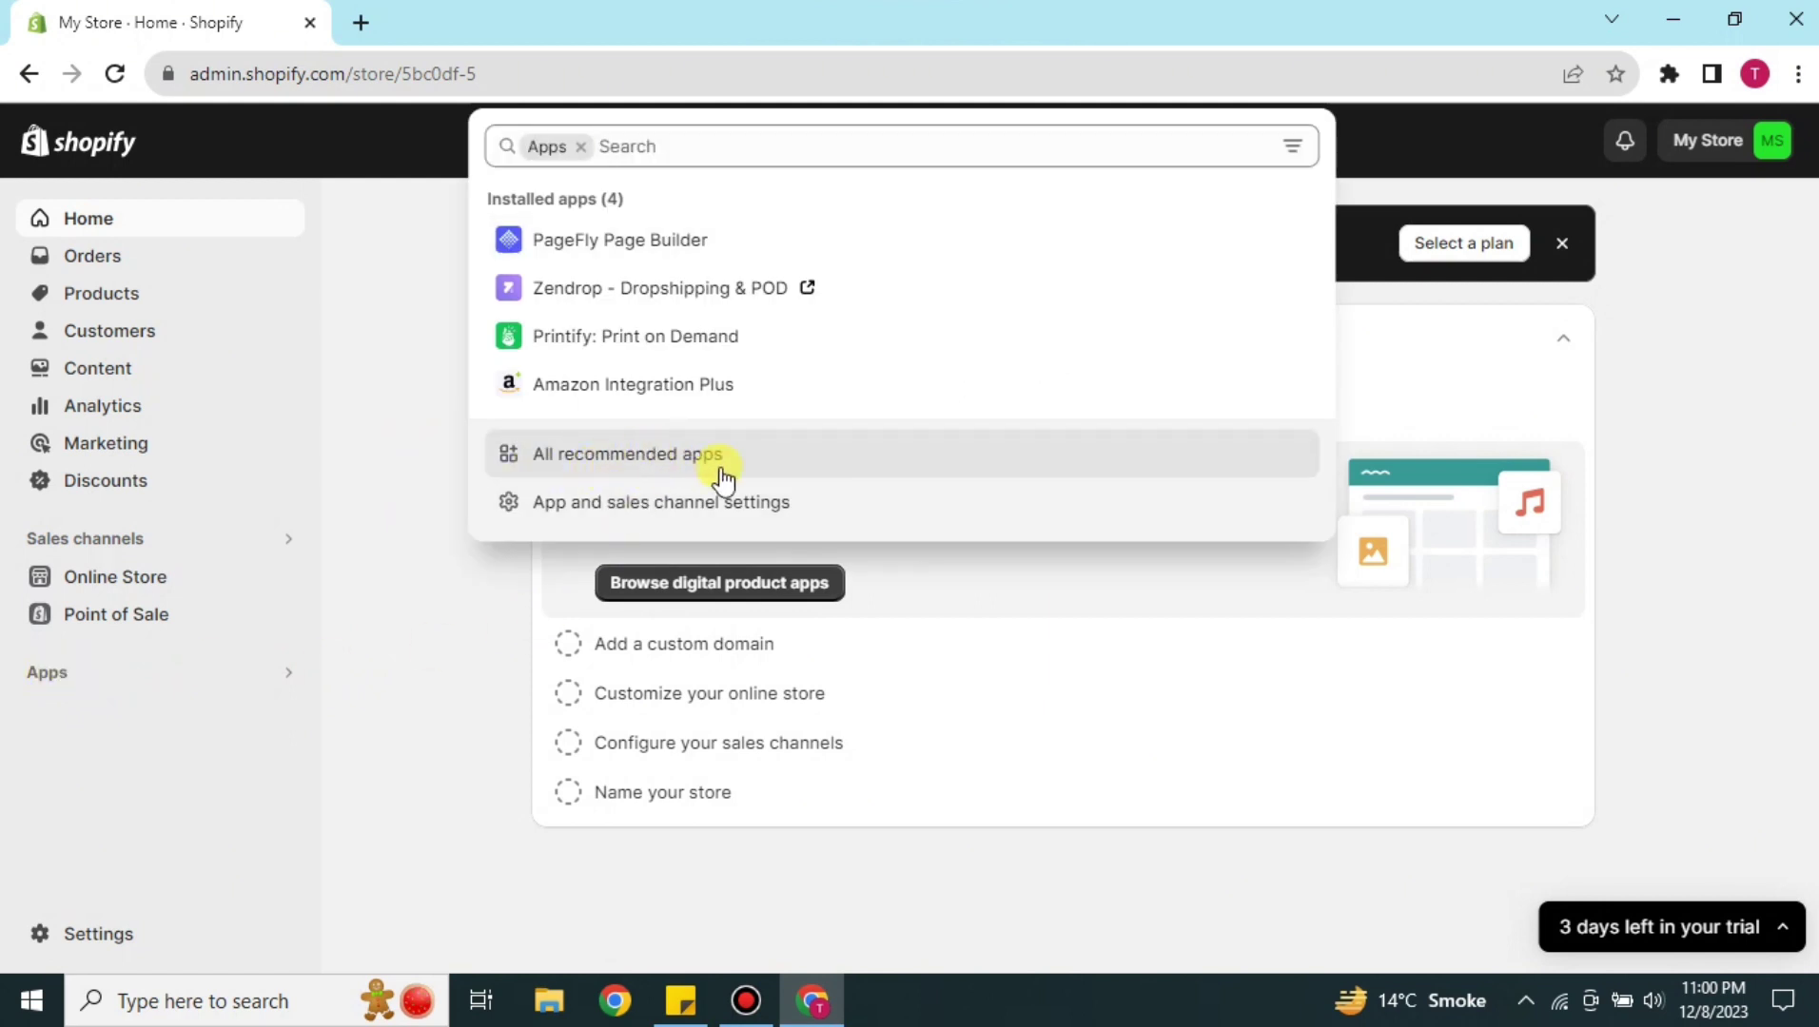
click(647, 466)
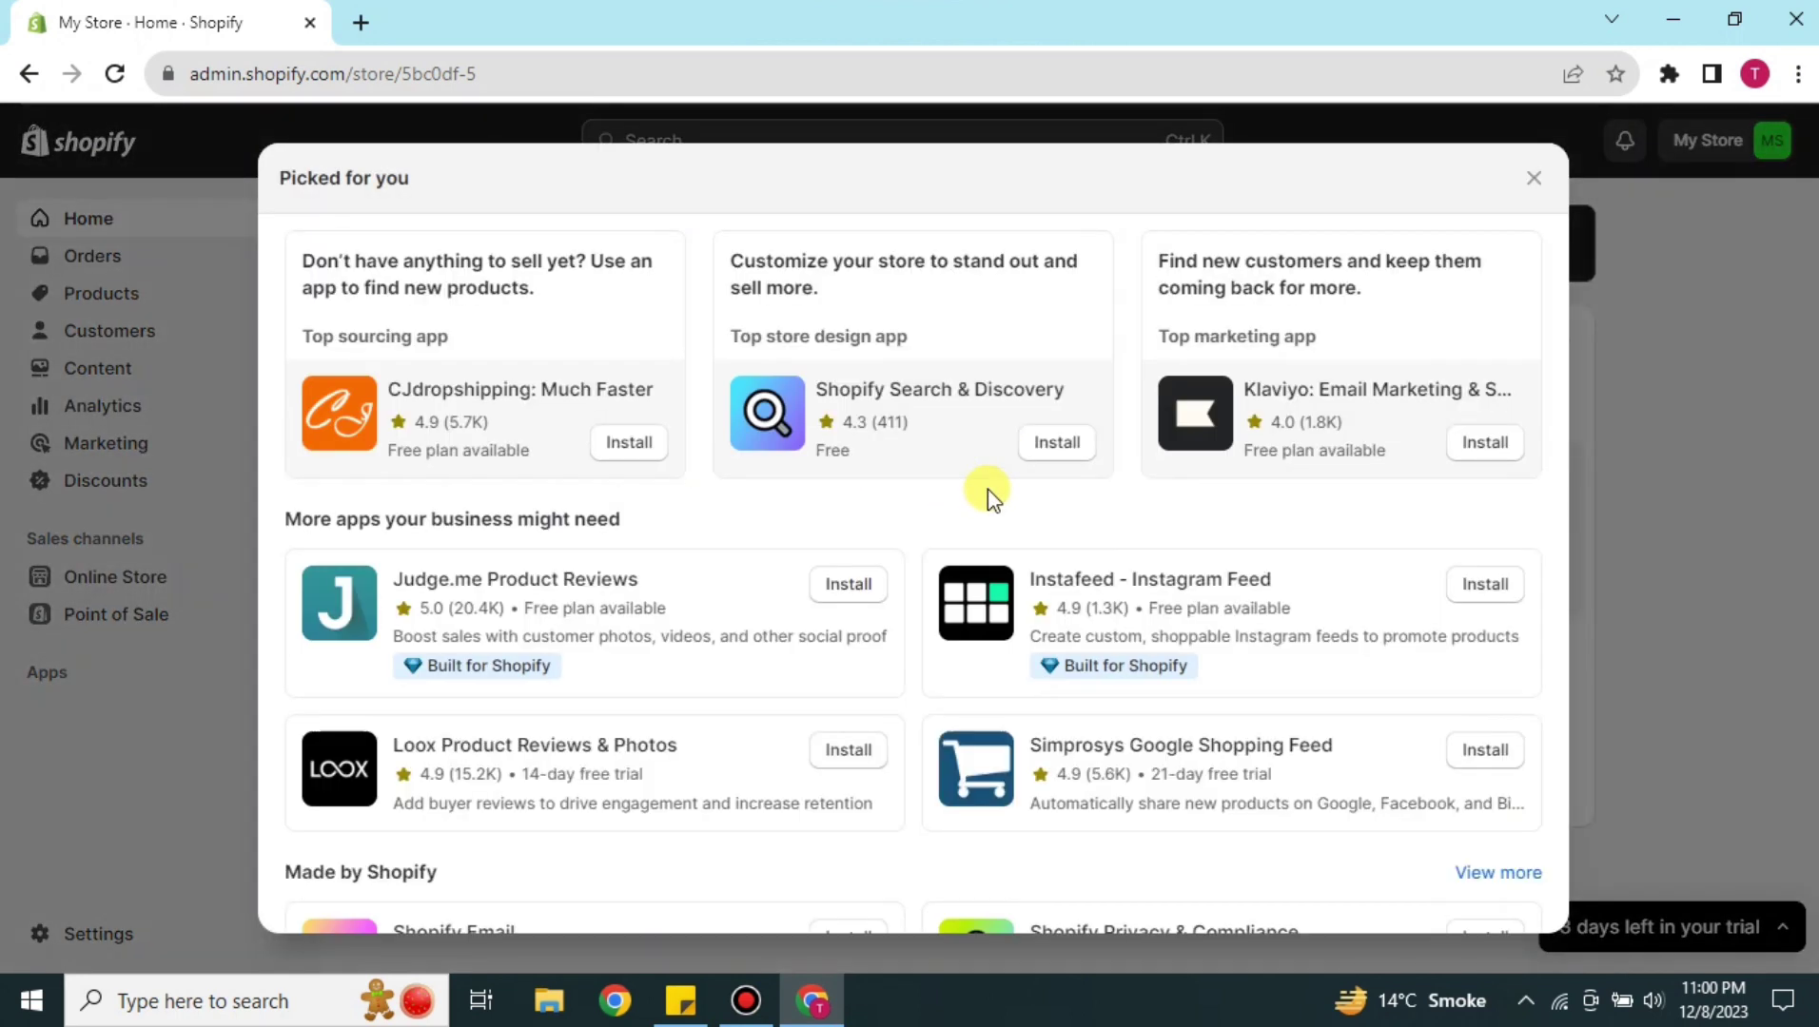
click(1506, 879)
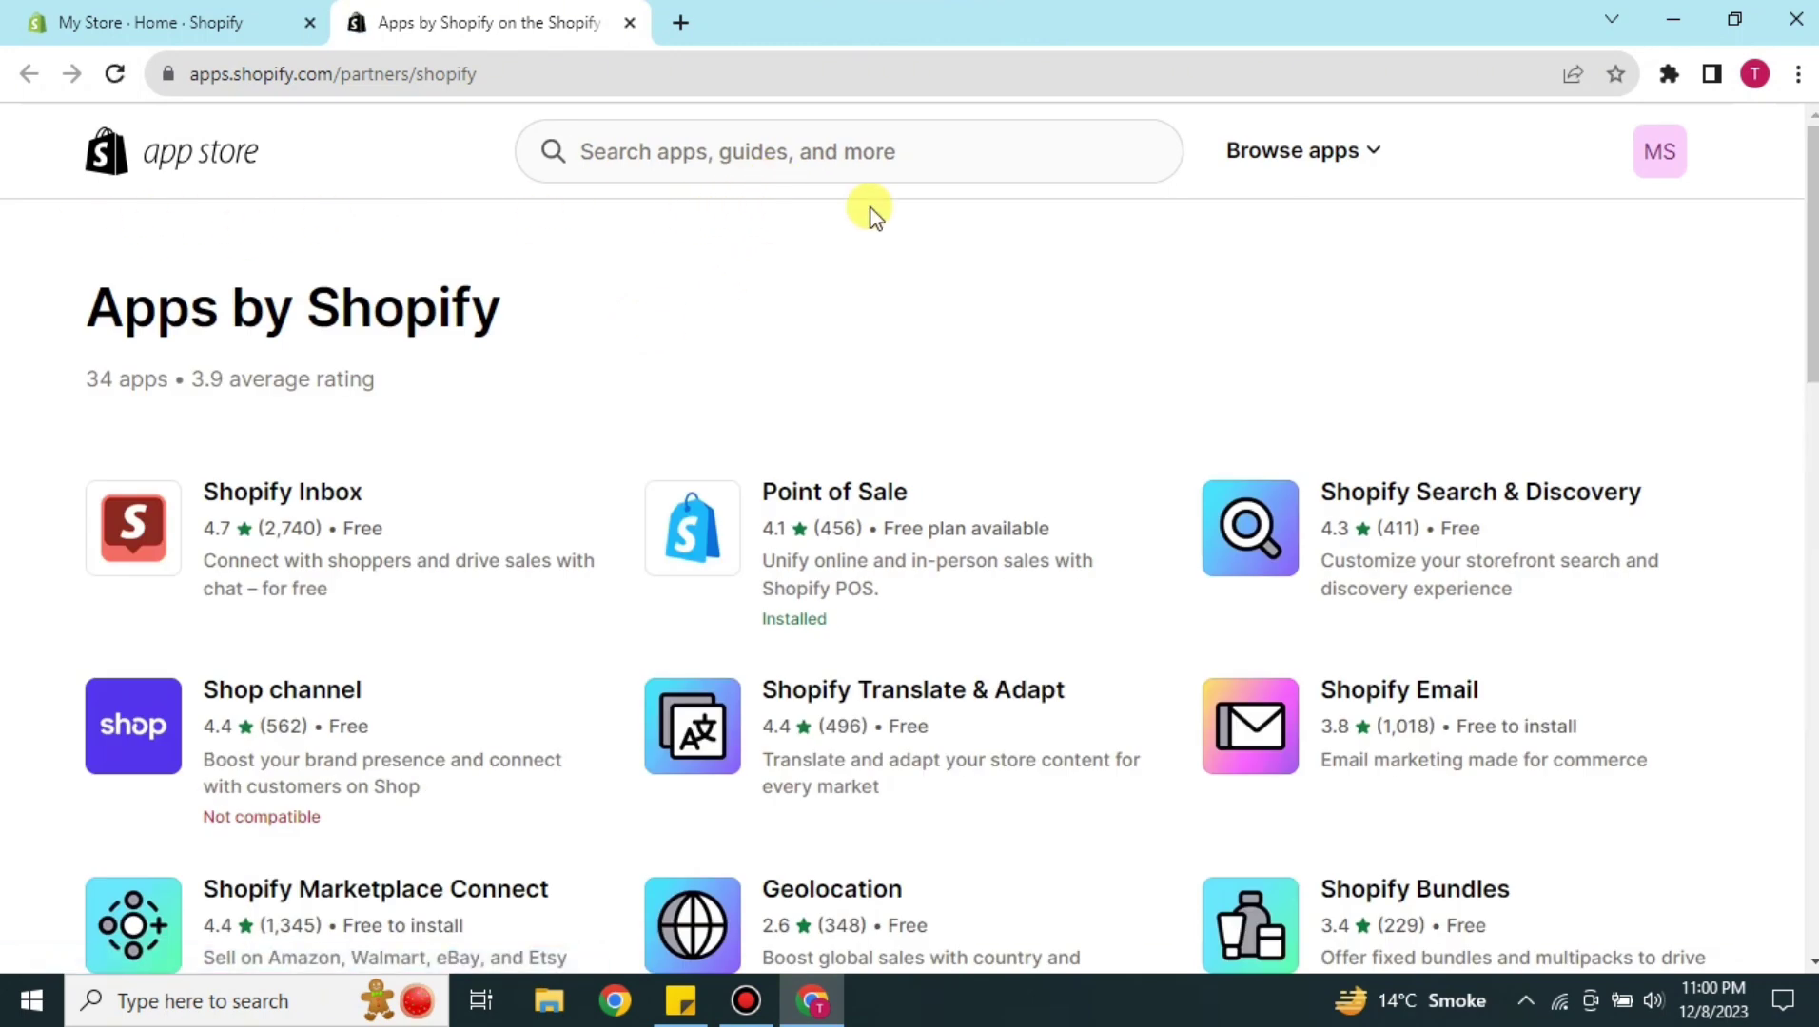
- Search the Shopify App Store for 'easy ads' using the suggestion
scroll(812, 784, down, 7)
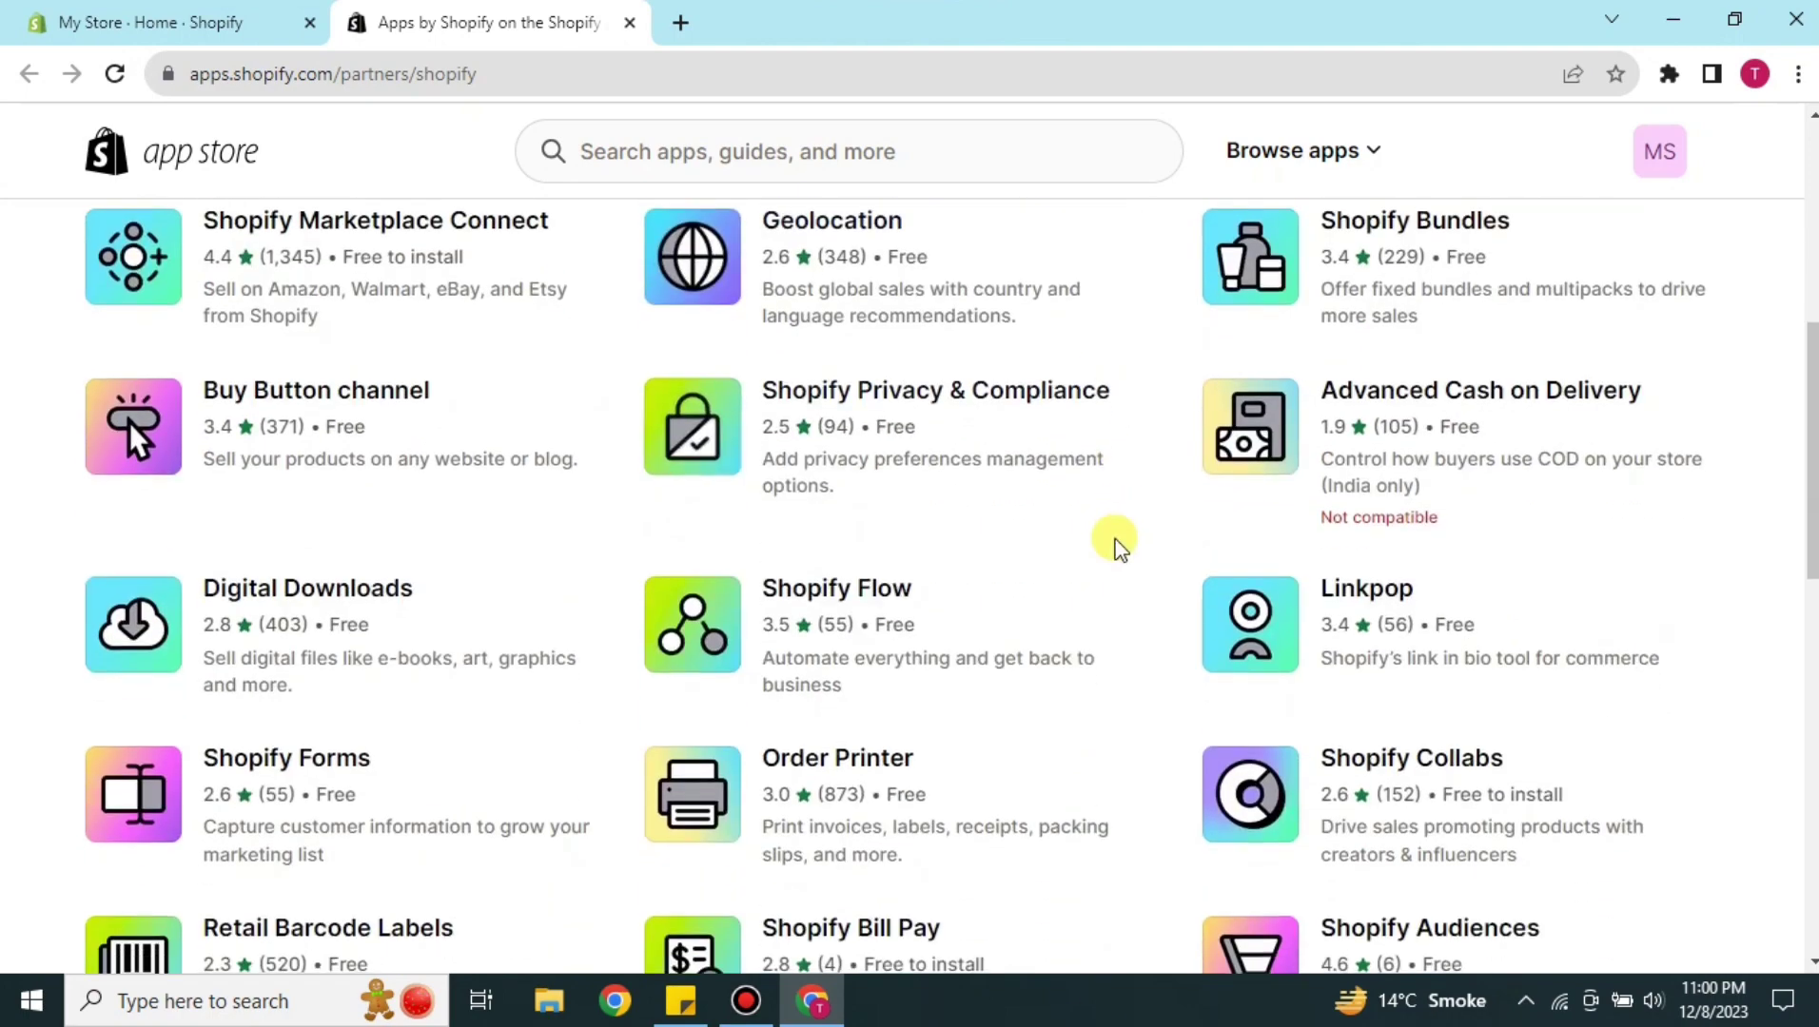
scroll(856, 809, up, 7)
click(771, 150)
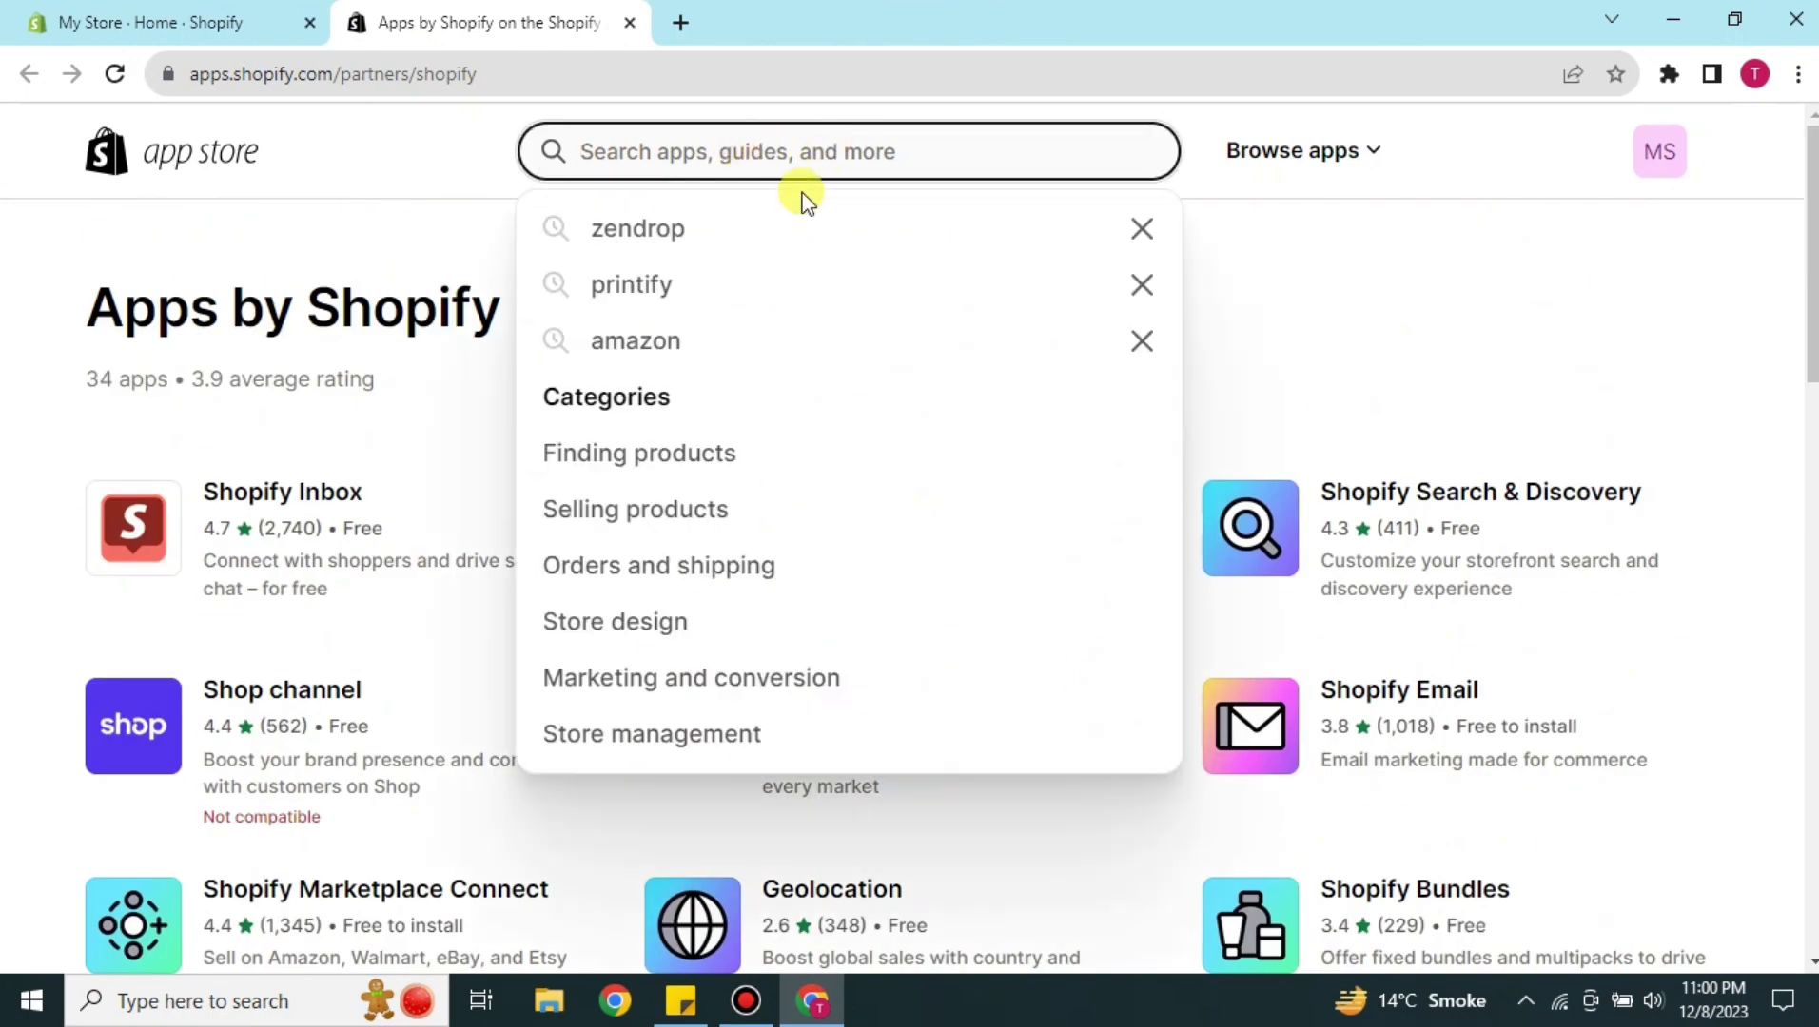
text(easy)
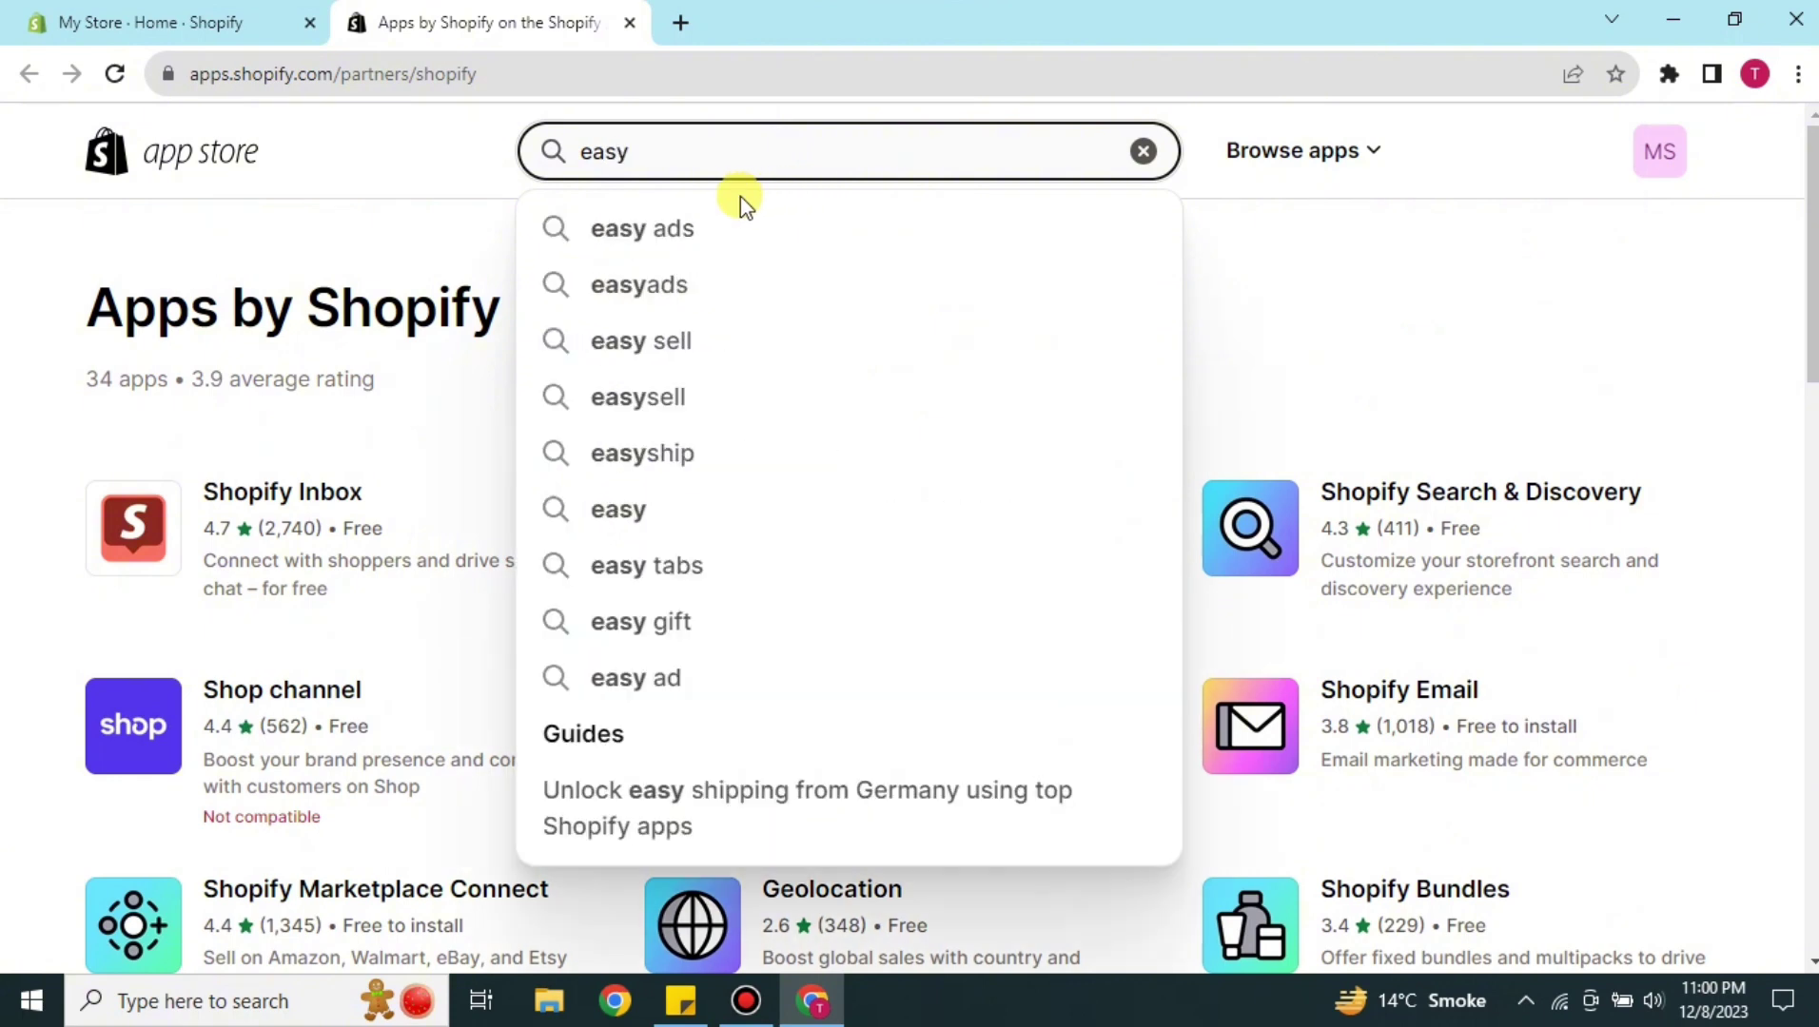
click(725, 228)
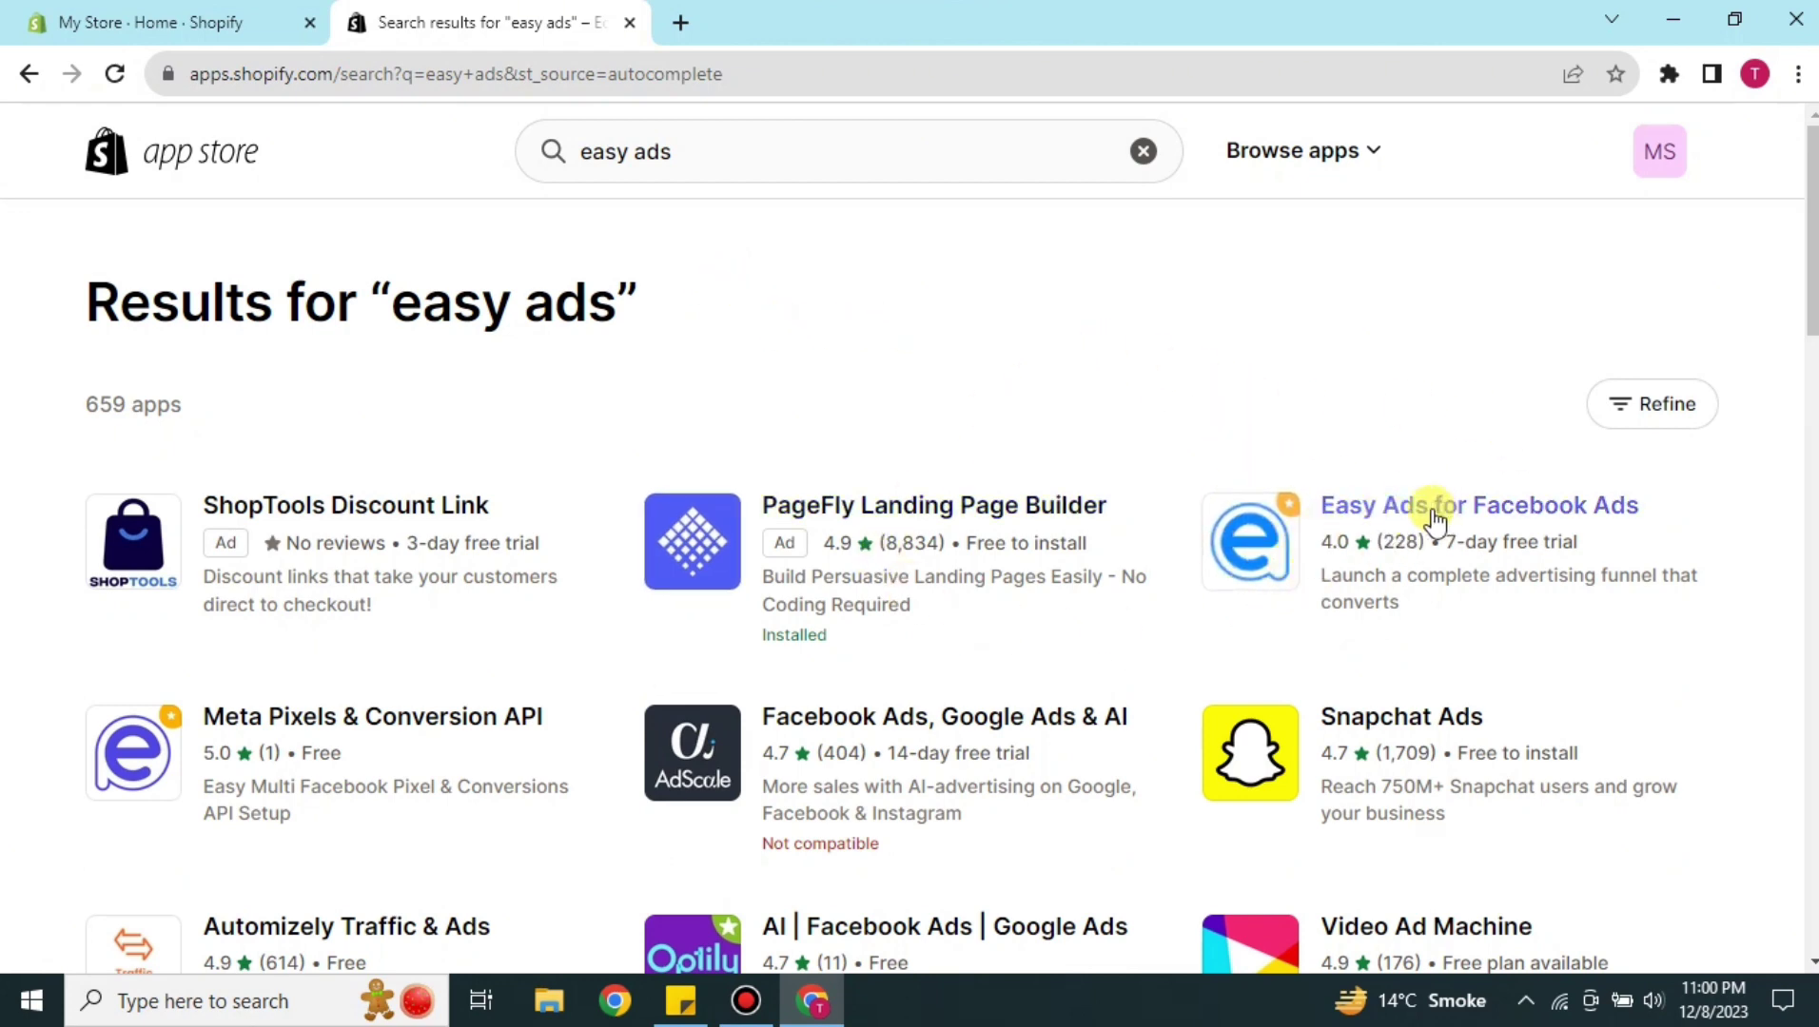
- Open the Easy Ads for Facebook Ads app page and start installing it
scroll(1157, 385, down, 1)
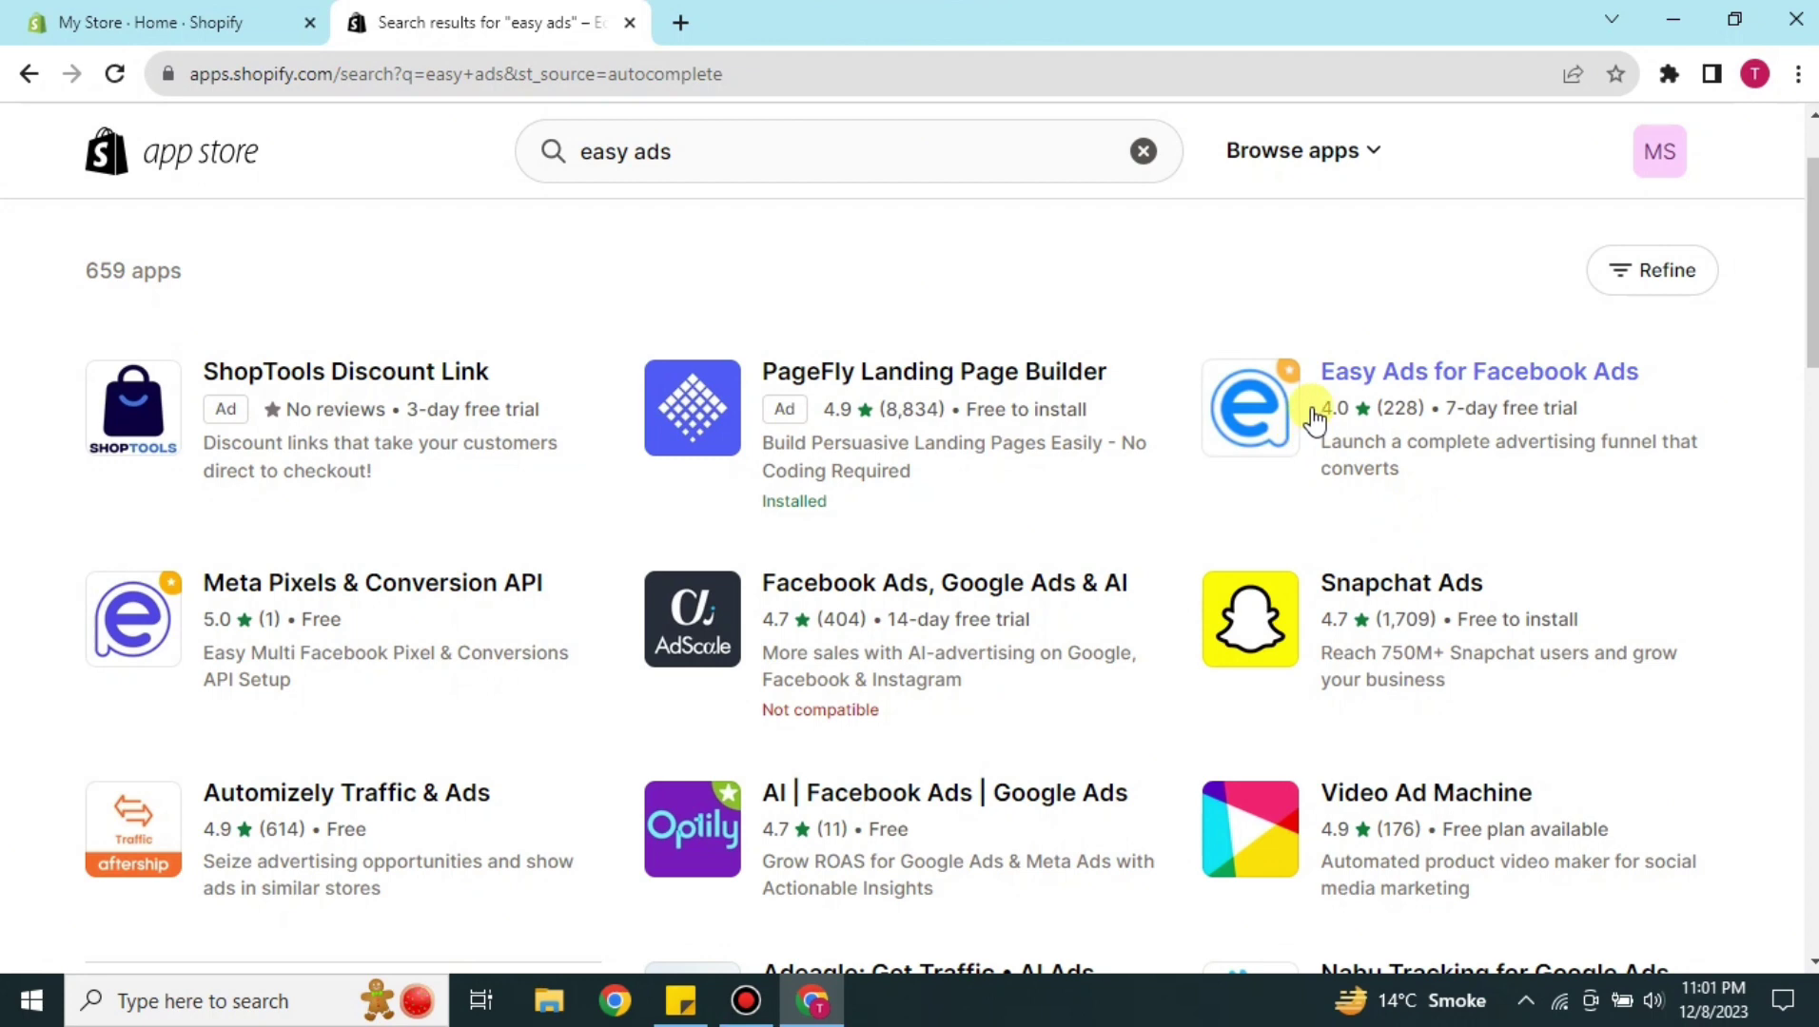
click(1280, 390)
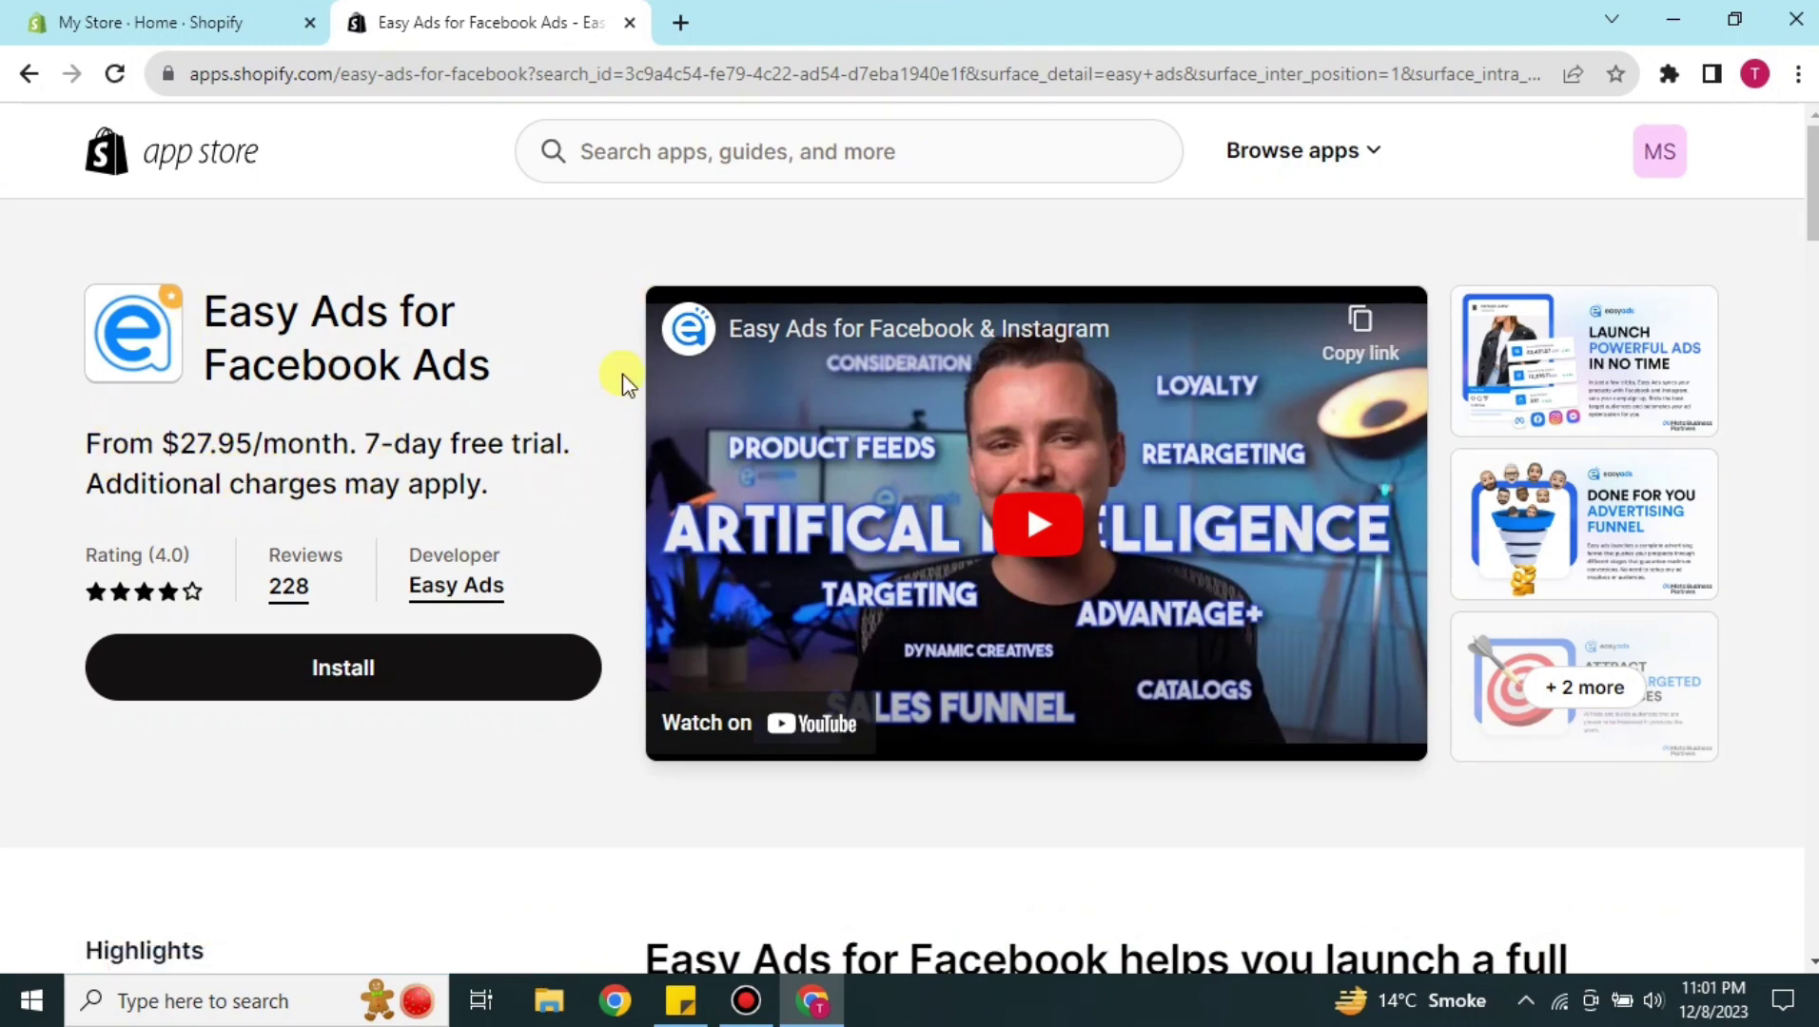
scroll(358, 828, down, 4)
scroll(355, 818, up, 5)
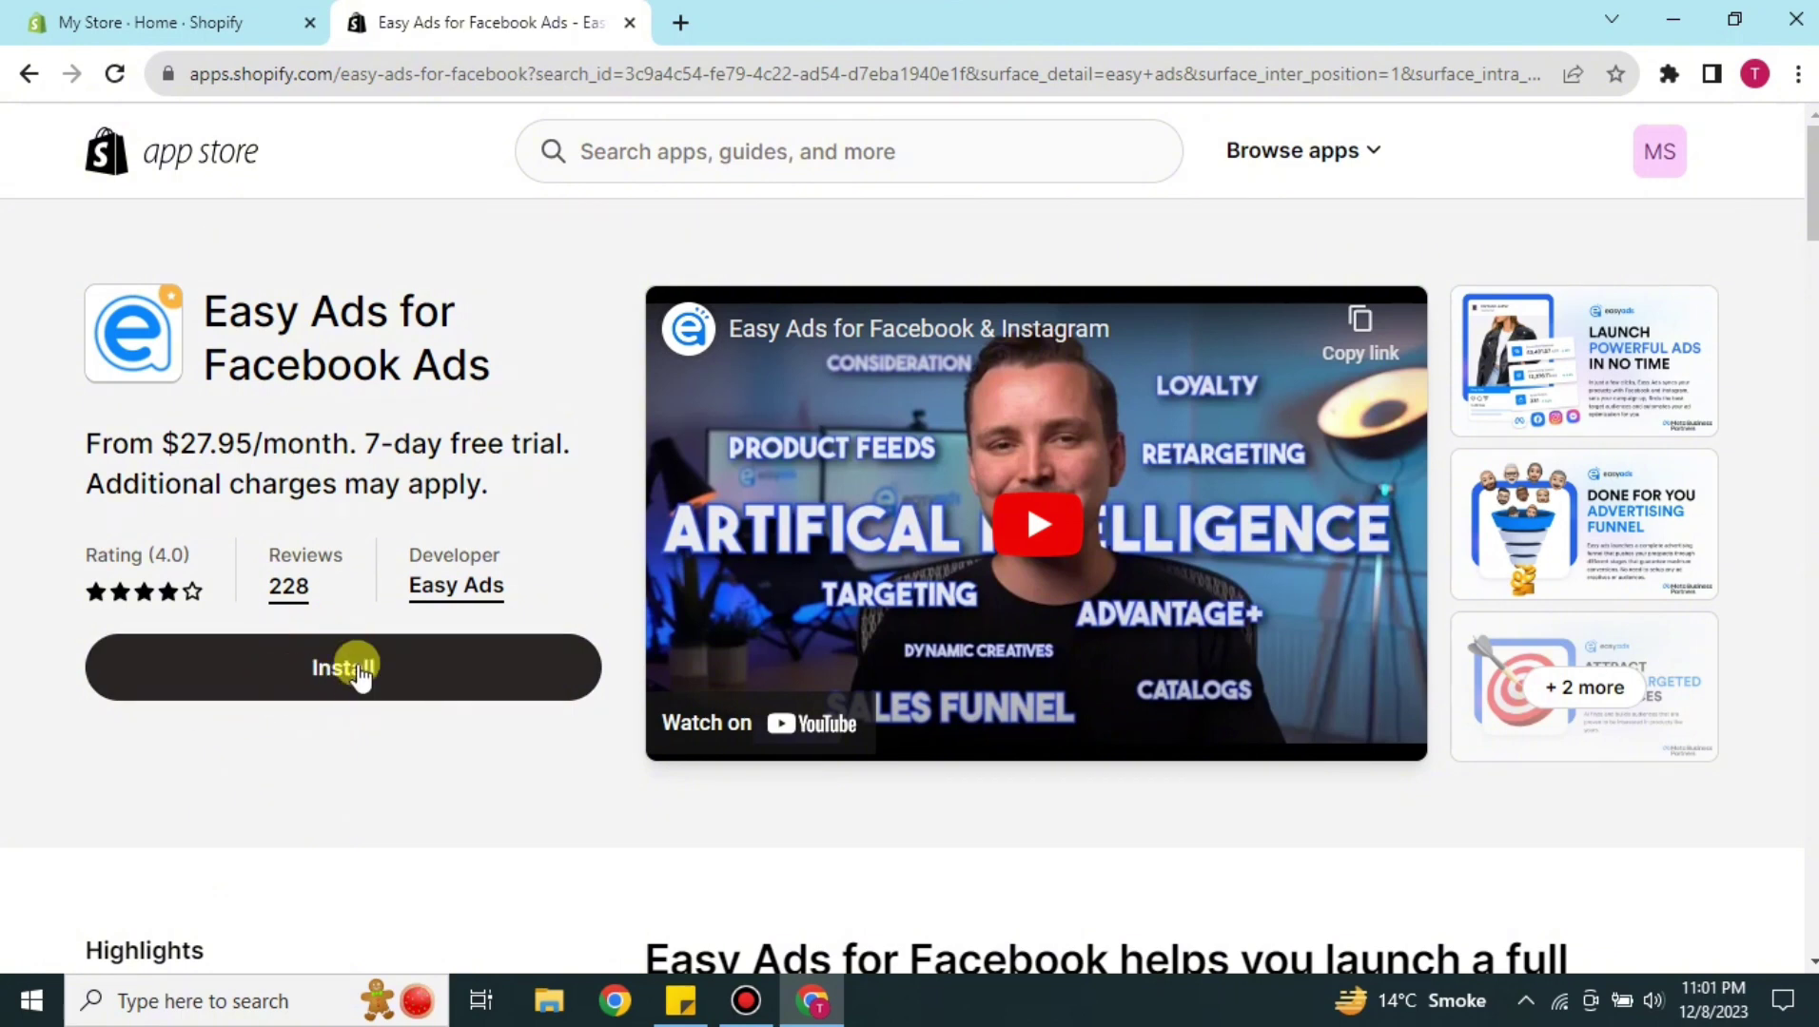
click(353, 679)
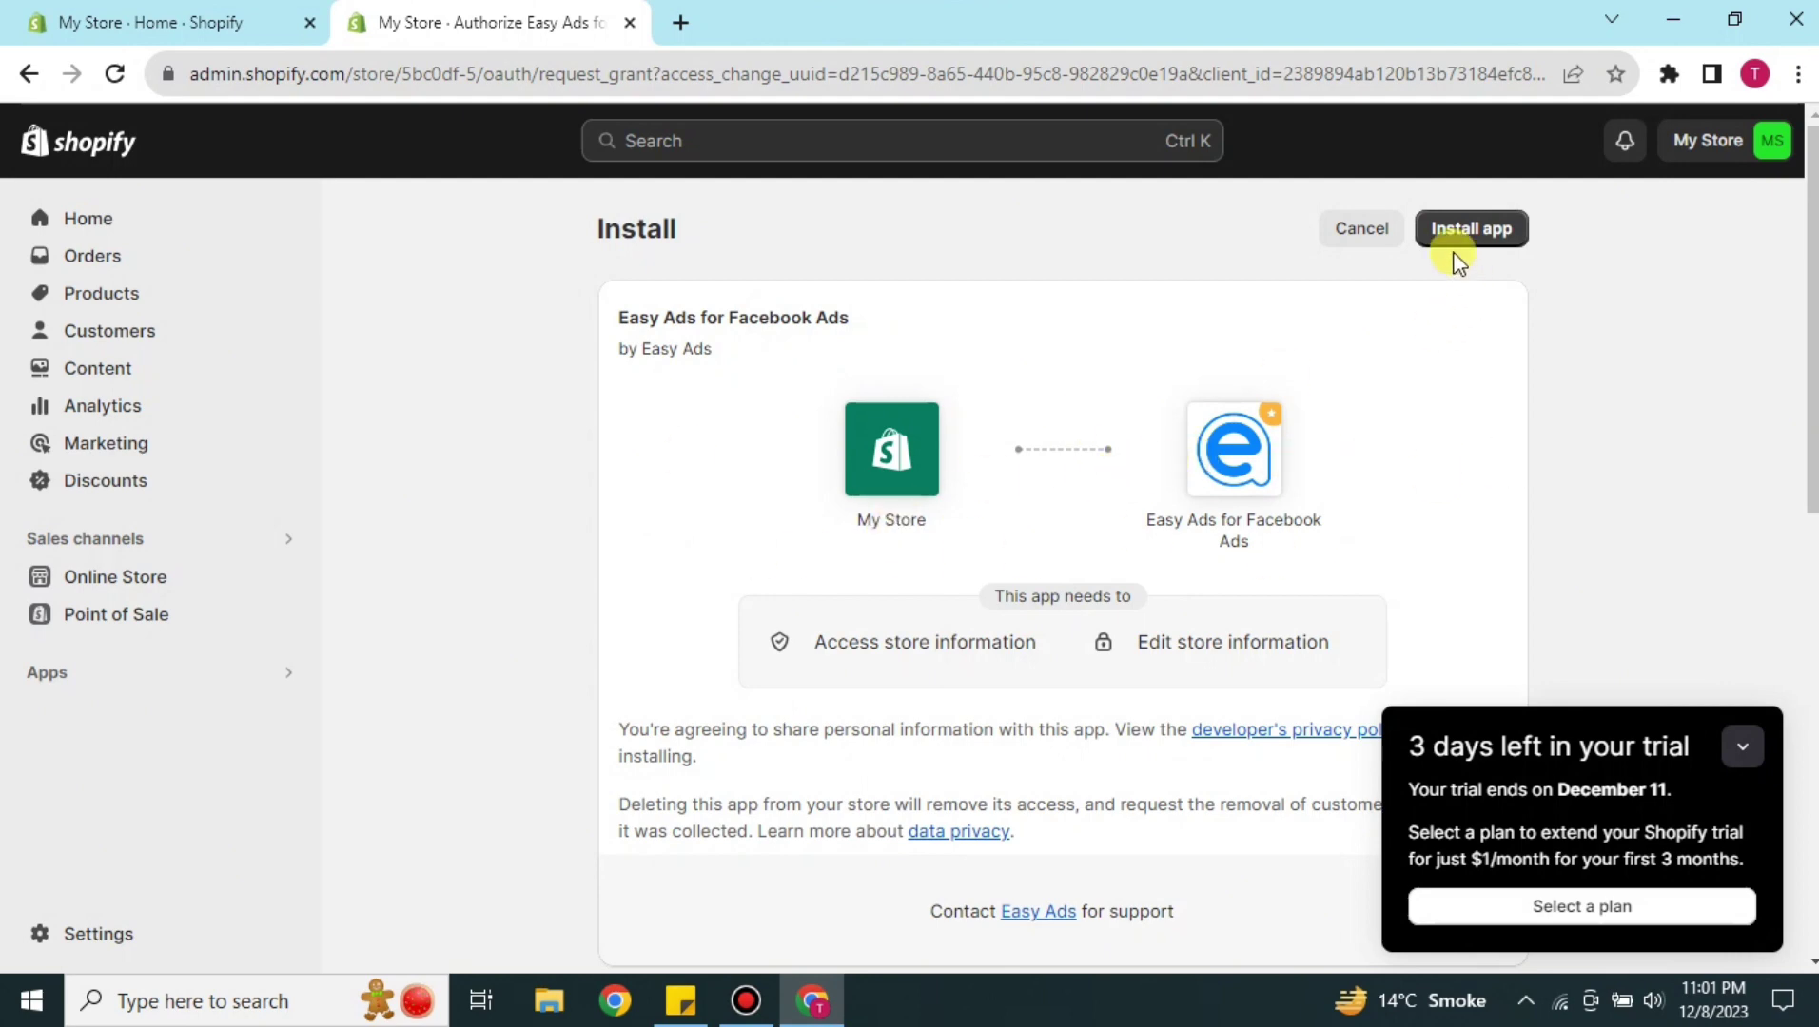
- Approve the Easy Ads installation, collapse the trial reminder, and look over the welcome page
click(1494, 233)
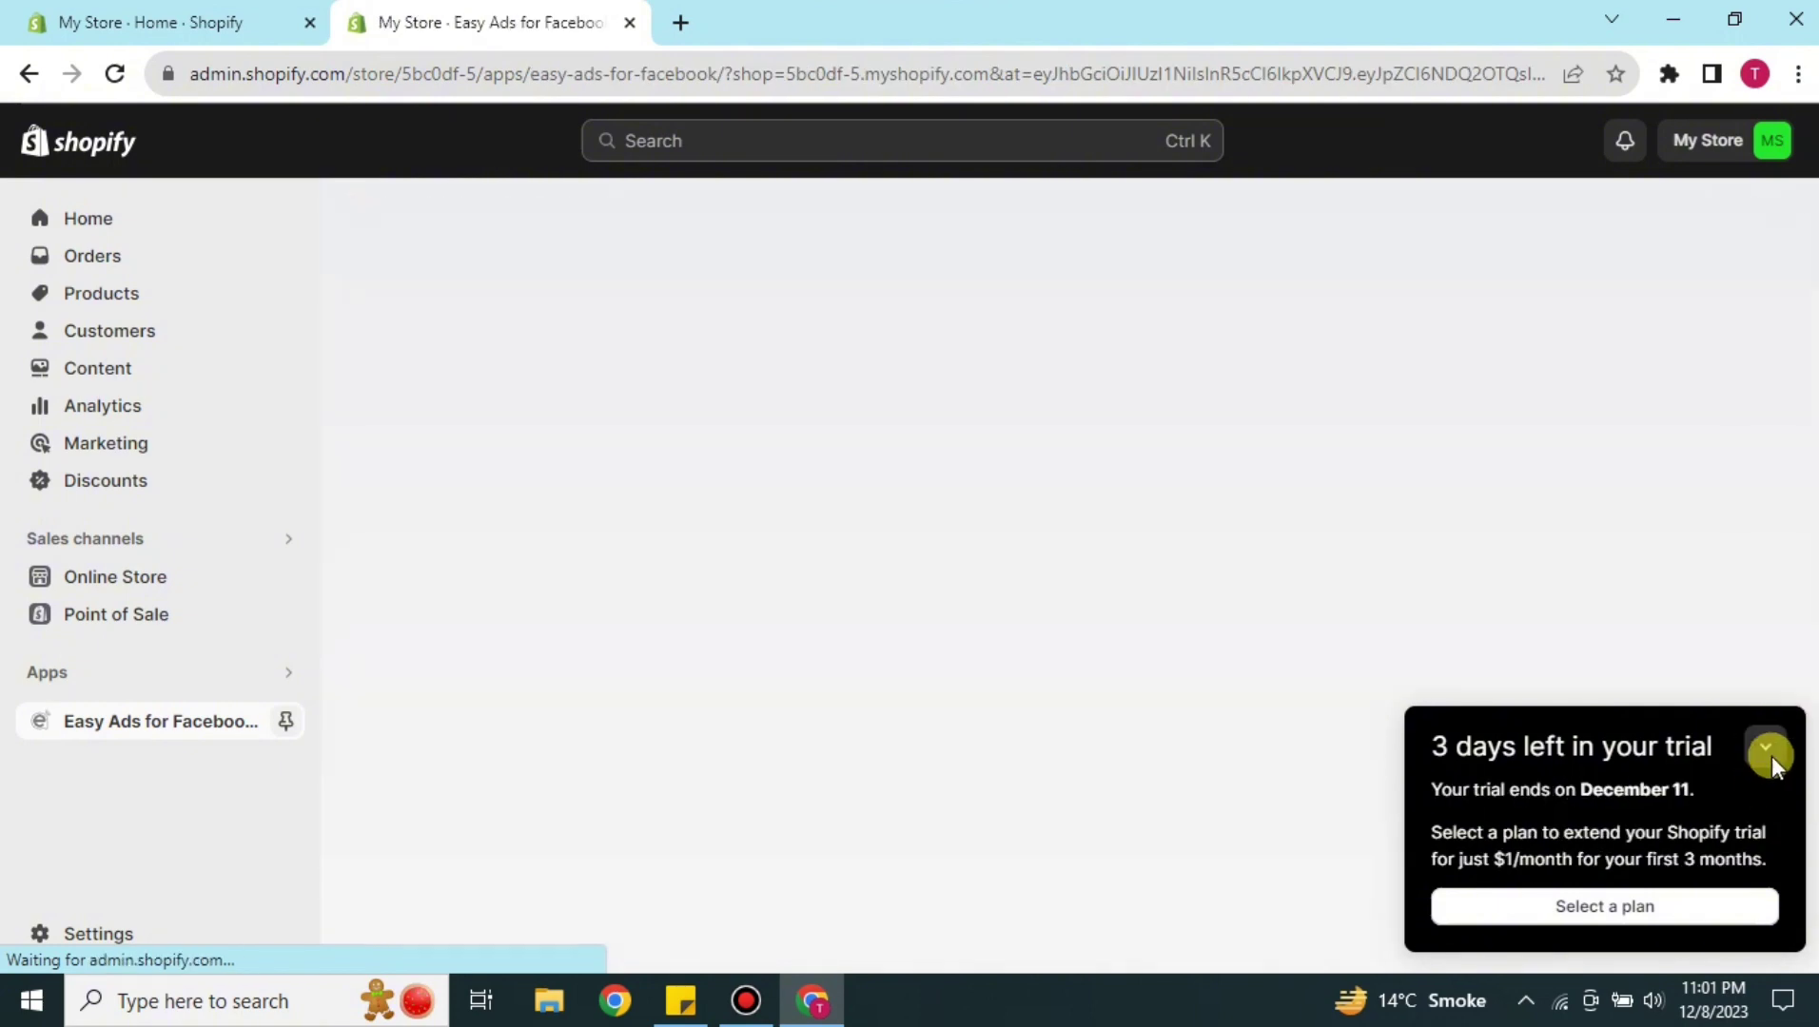
click(1769, 742)
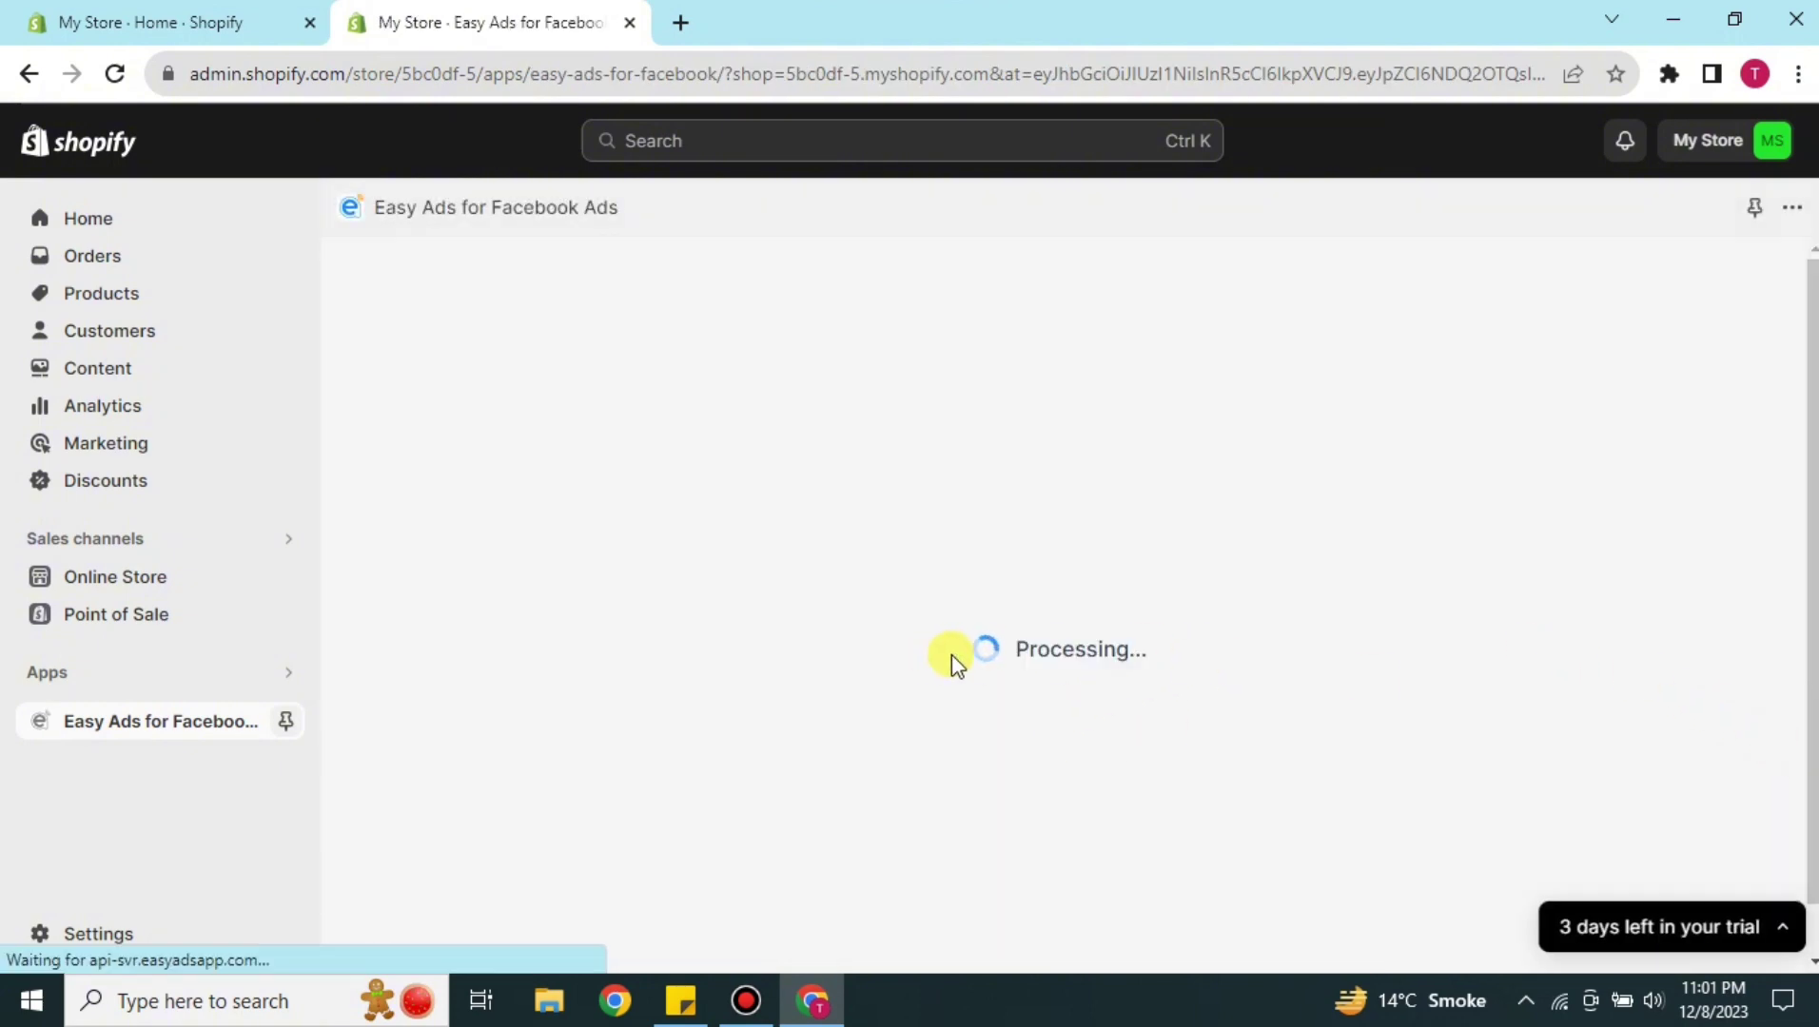
scroll(1450, 671, down, 3)
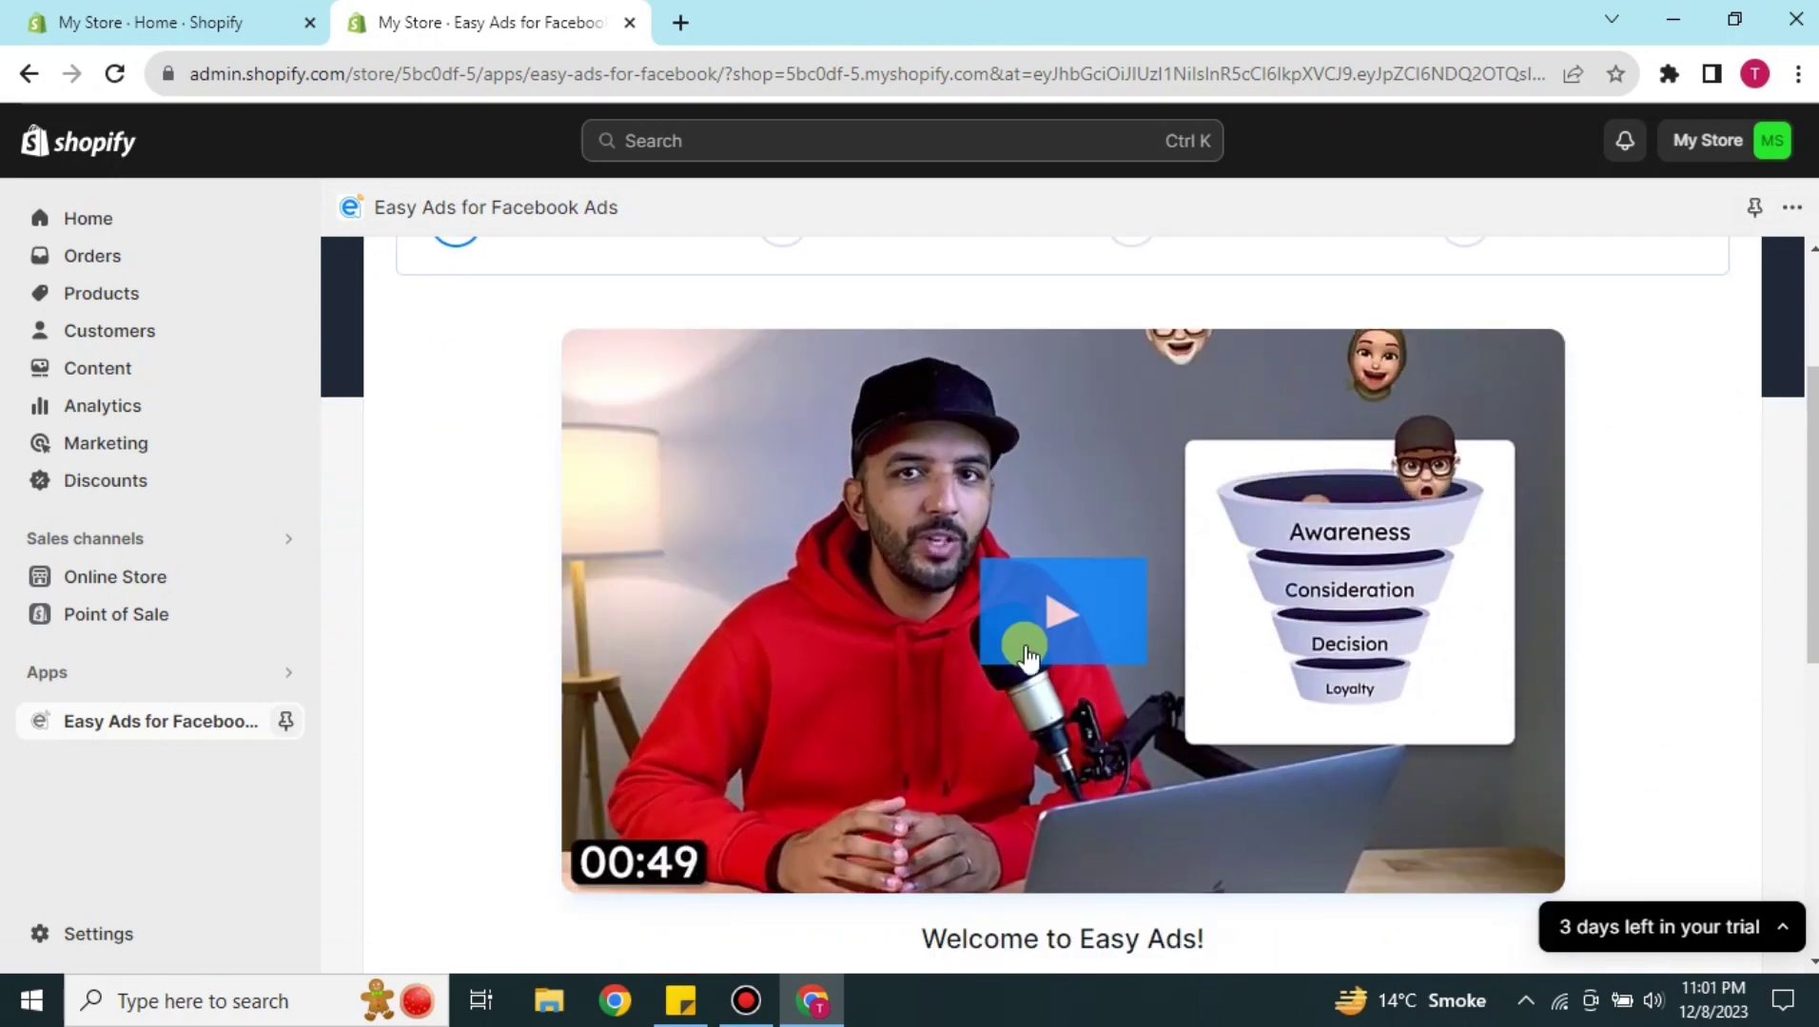
scroll(1627, 580, up, 3)
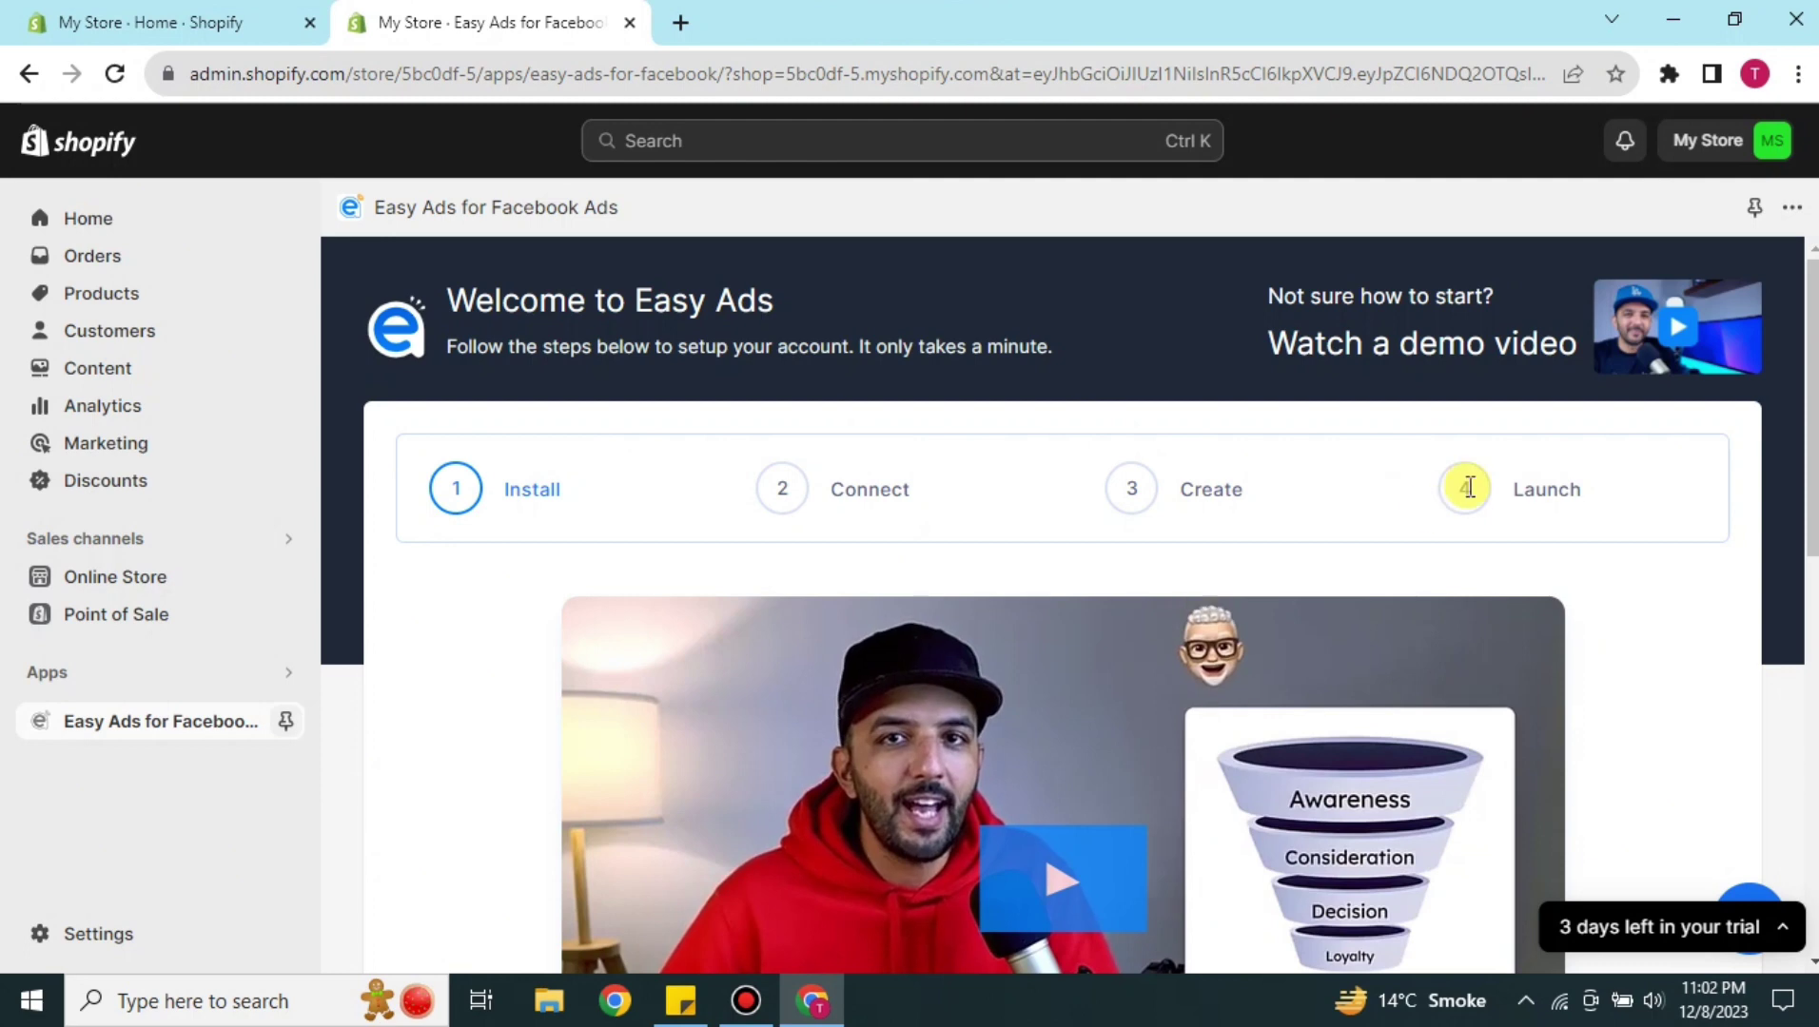
scroll(1790, 680, down, 2)
scroll(1790, 666, down, 6)
- Start the Easy Ads 10-day free trial and approve the $27.95 per 30 days subscription
click(1283, 678)
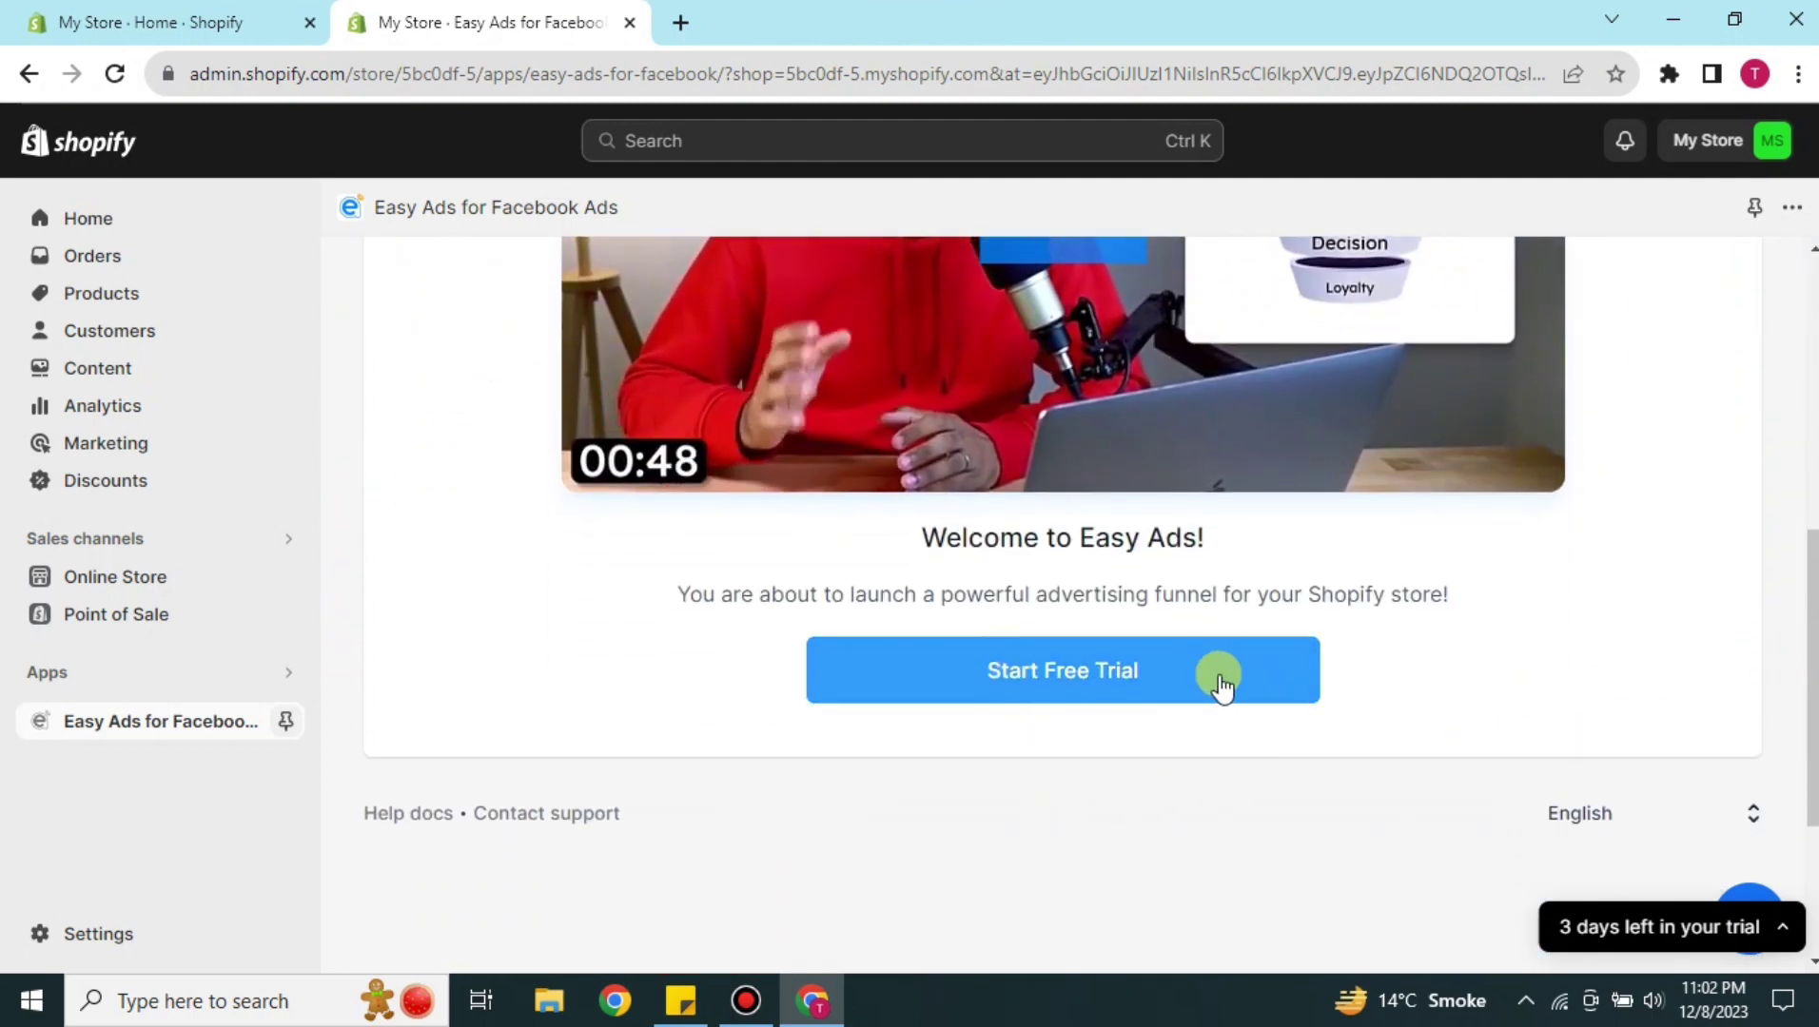
click(1065, 685)
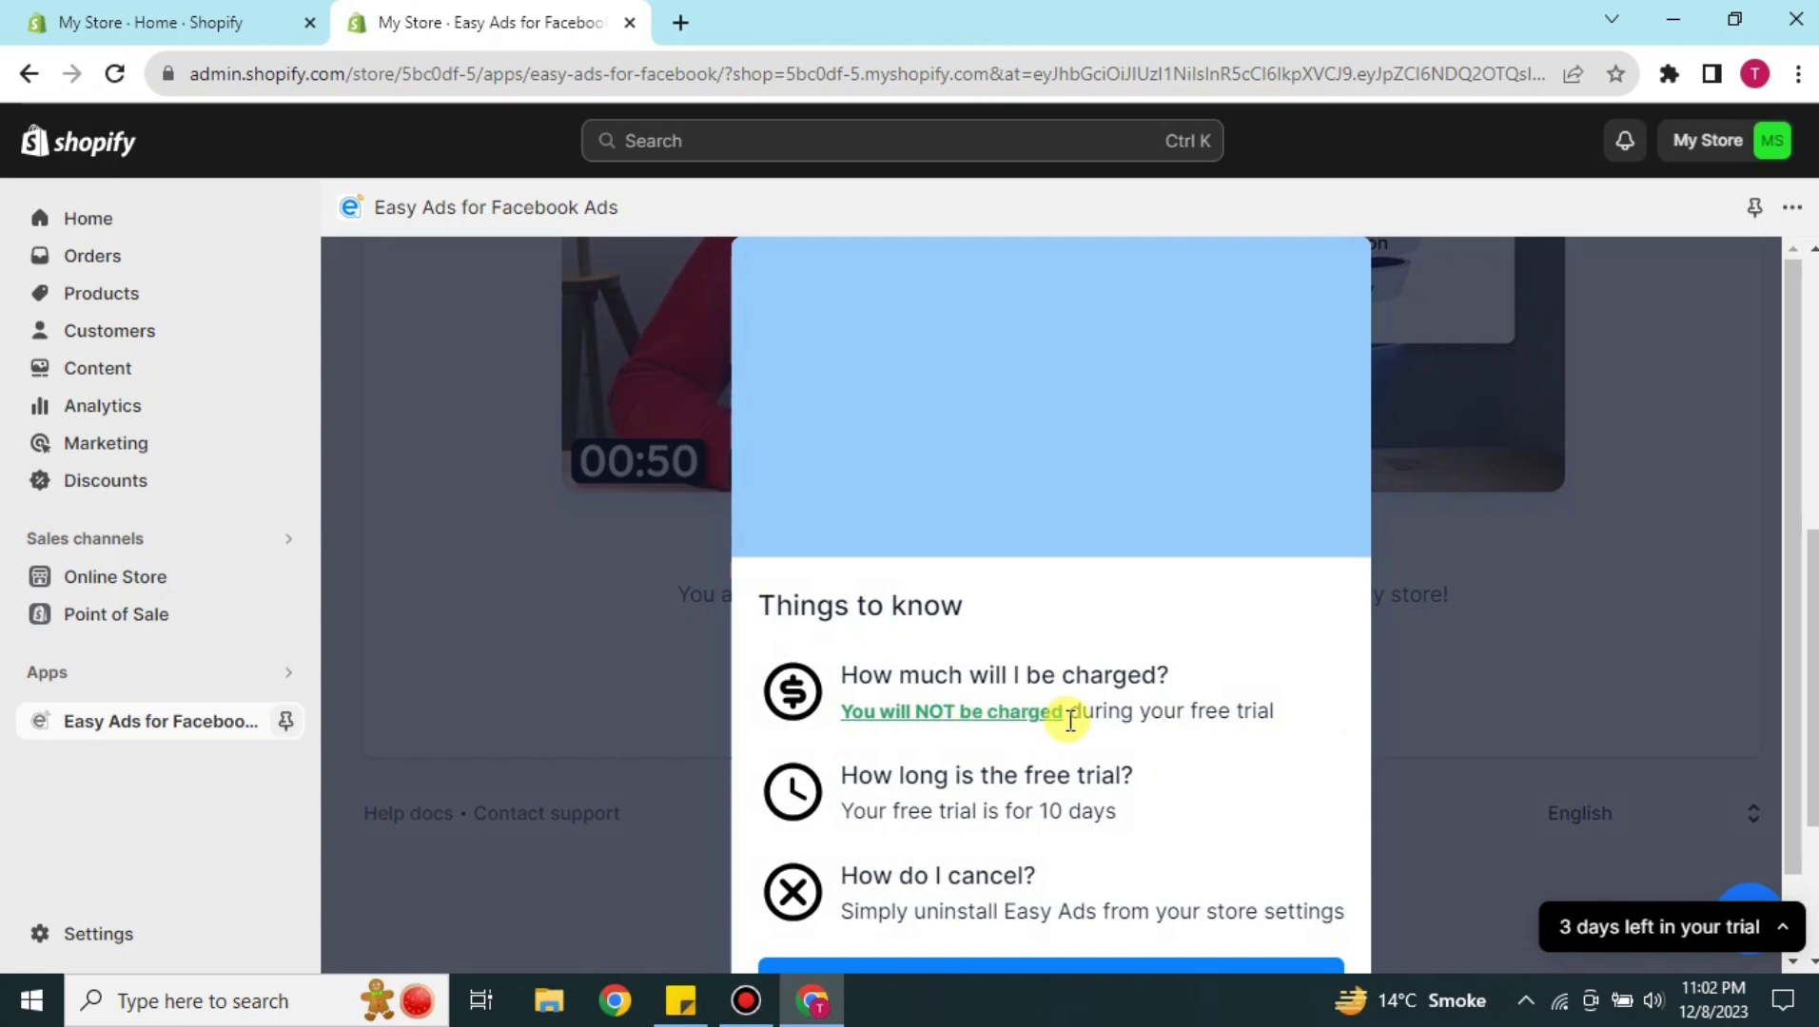
scroll(976, 715, down, 2)
click(1015, 939)
click(1114, 915)
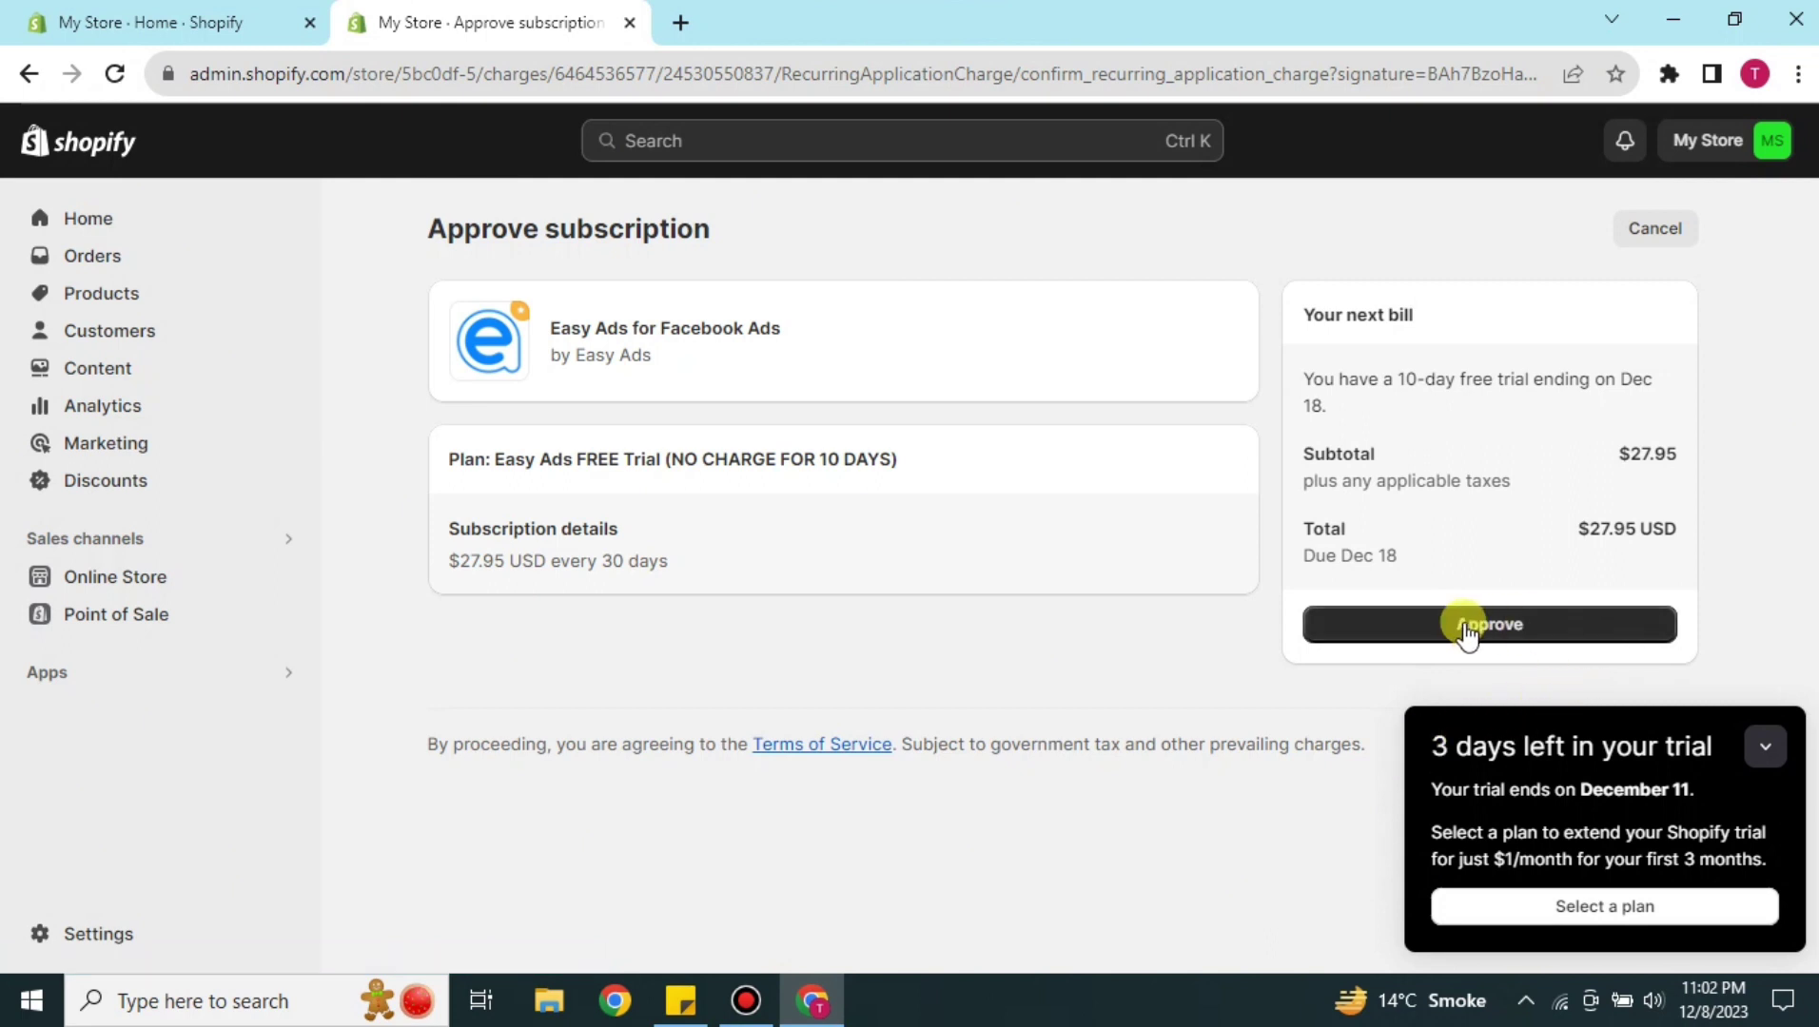
click(1553, 635)
click(1508, 643)
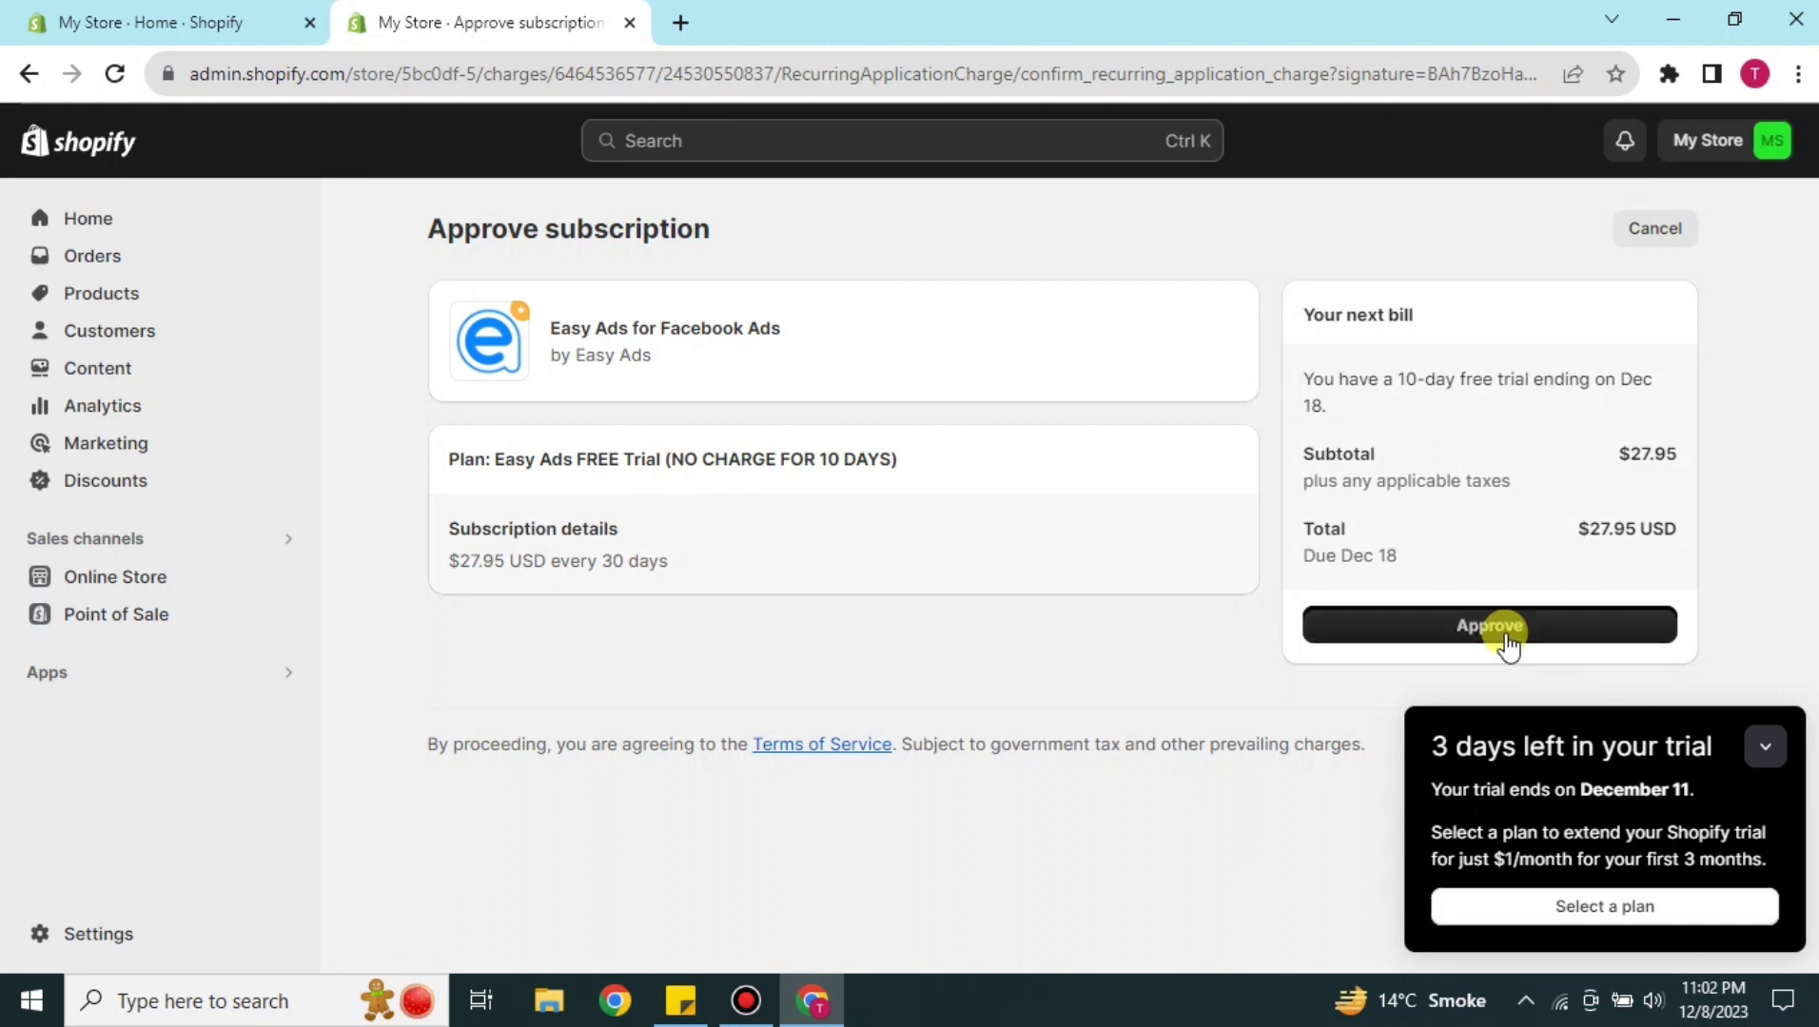
click(1769, 745)
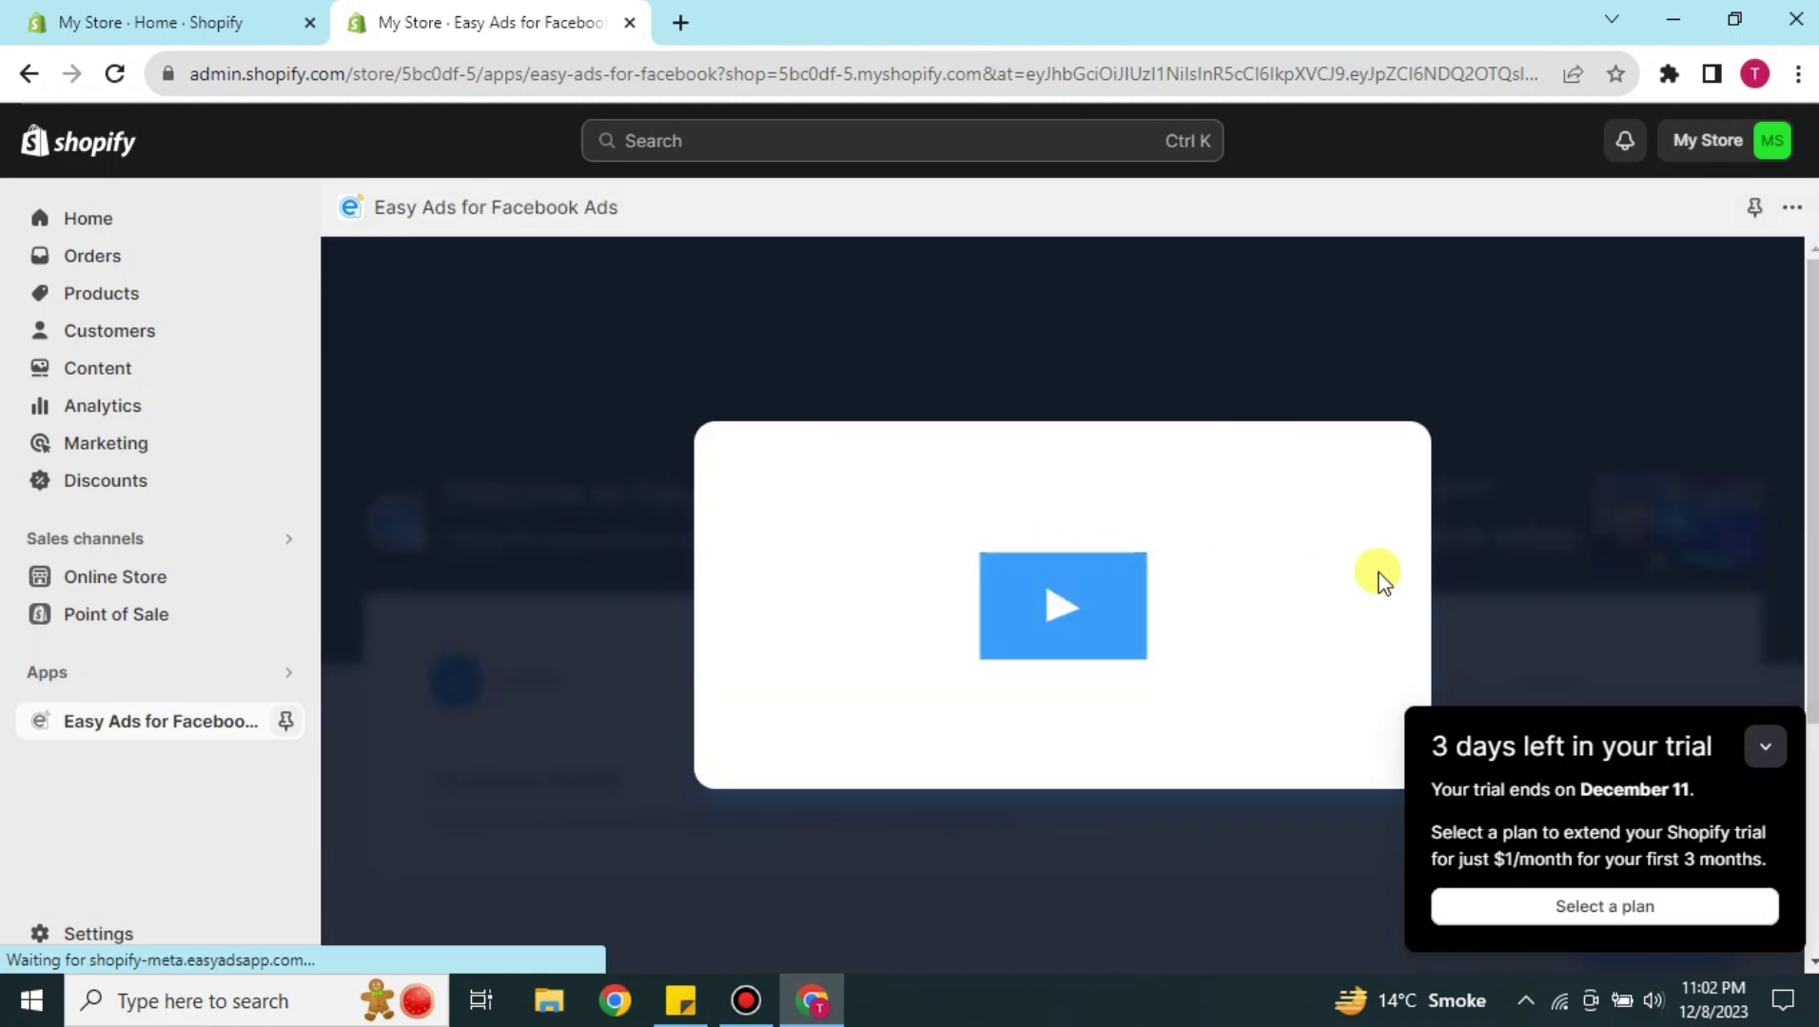
- Minimize the trial notice, play the Easy Ads demo video, then close it
click(1767, 741)
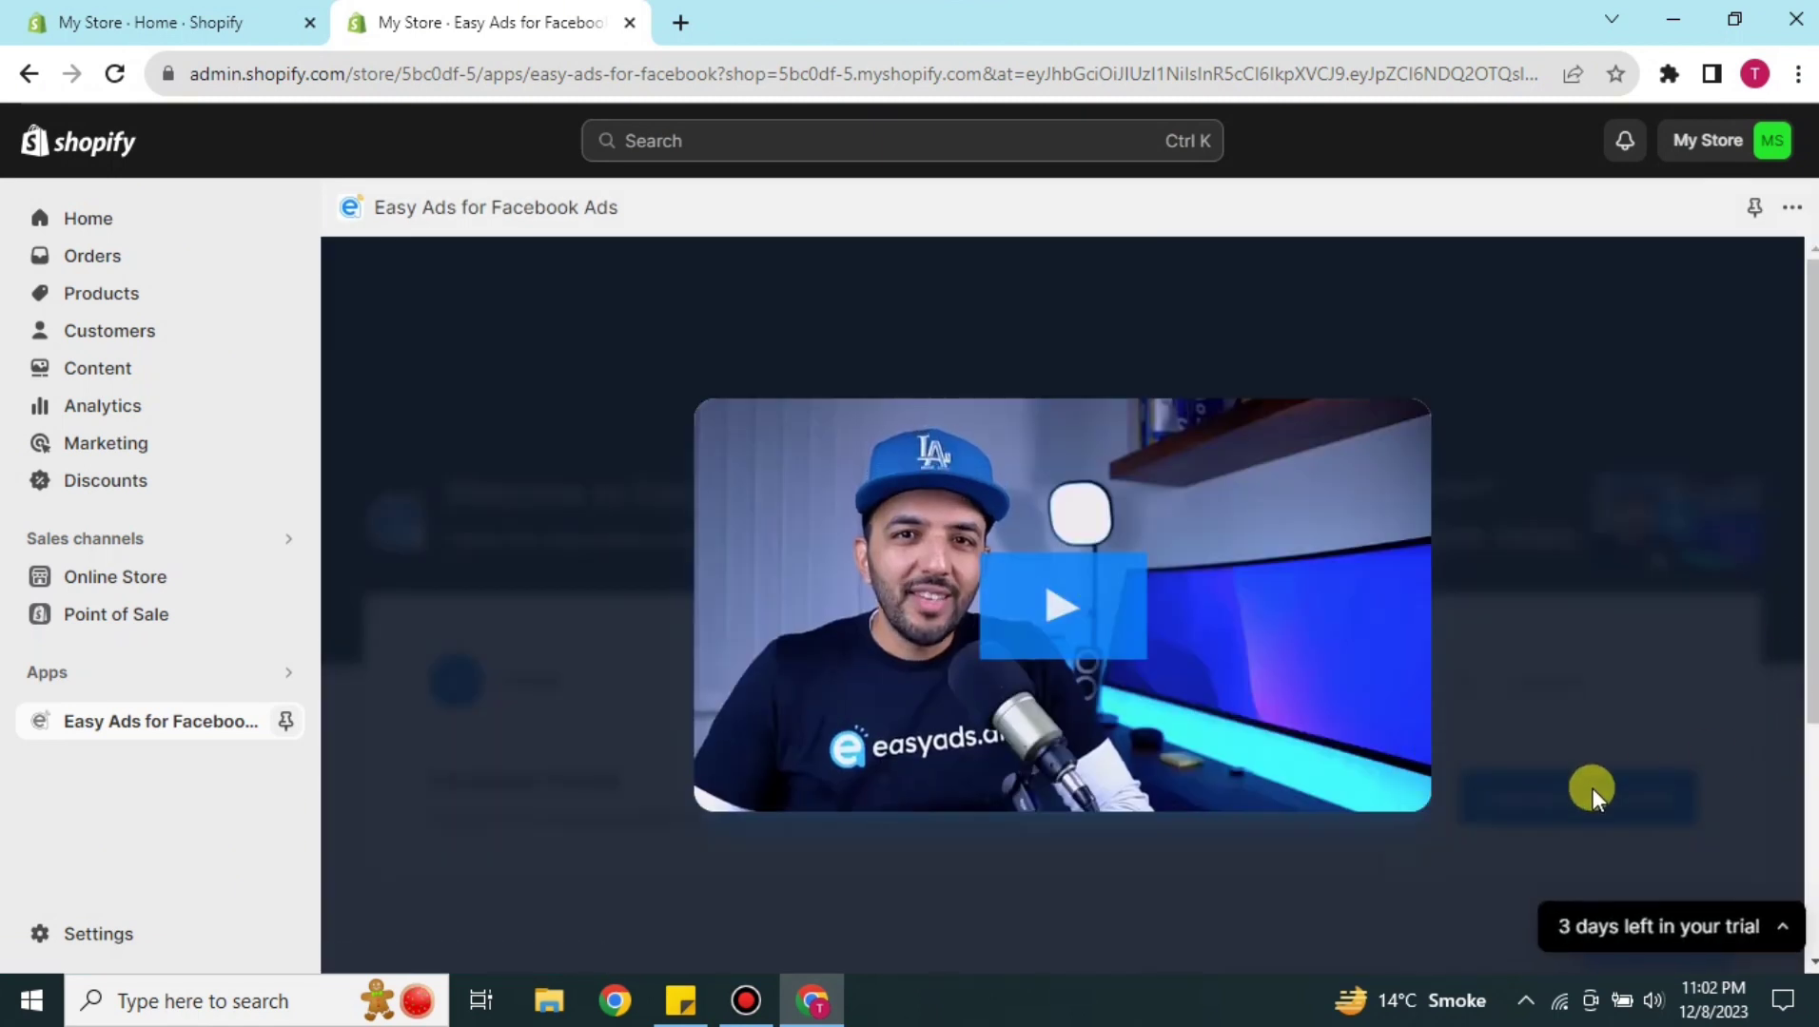
scroll(1214, 622, down, 3)
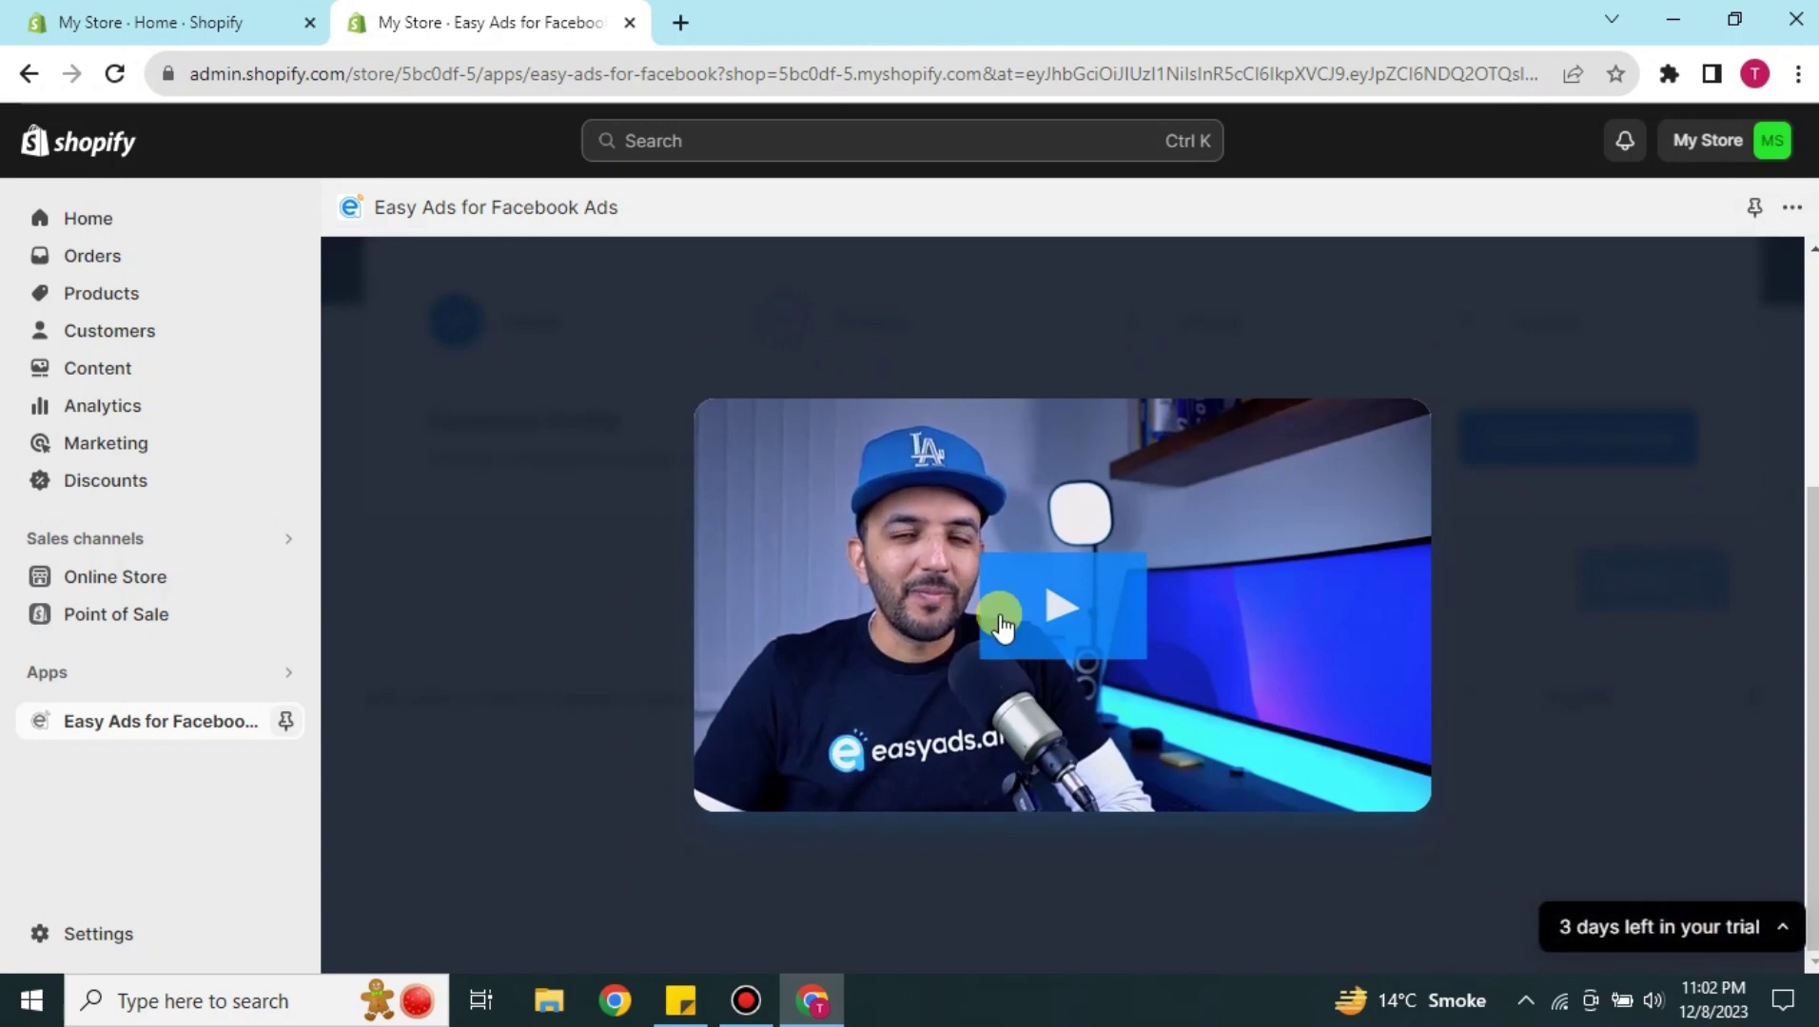
click(1061, 643)
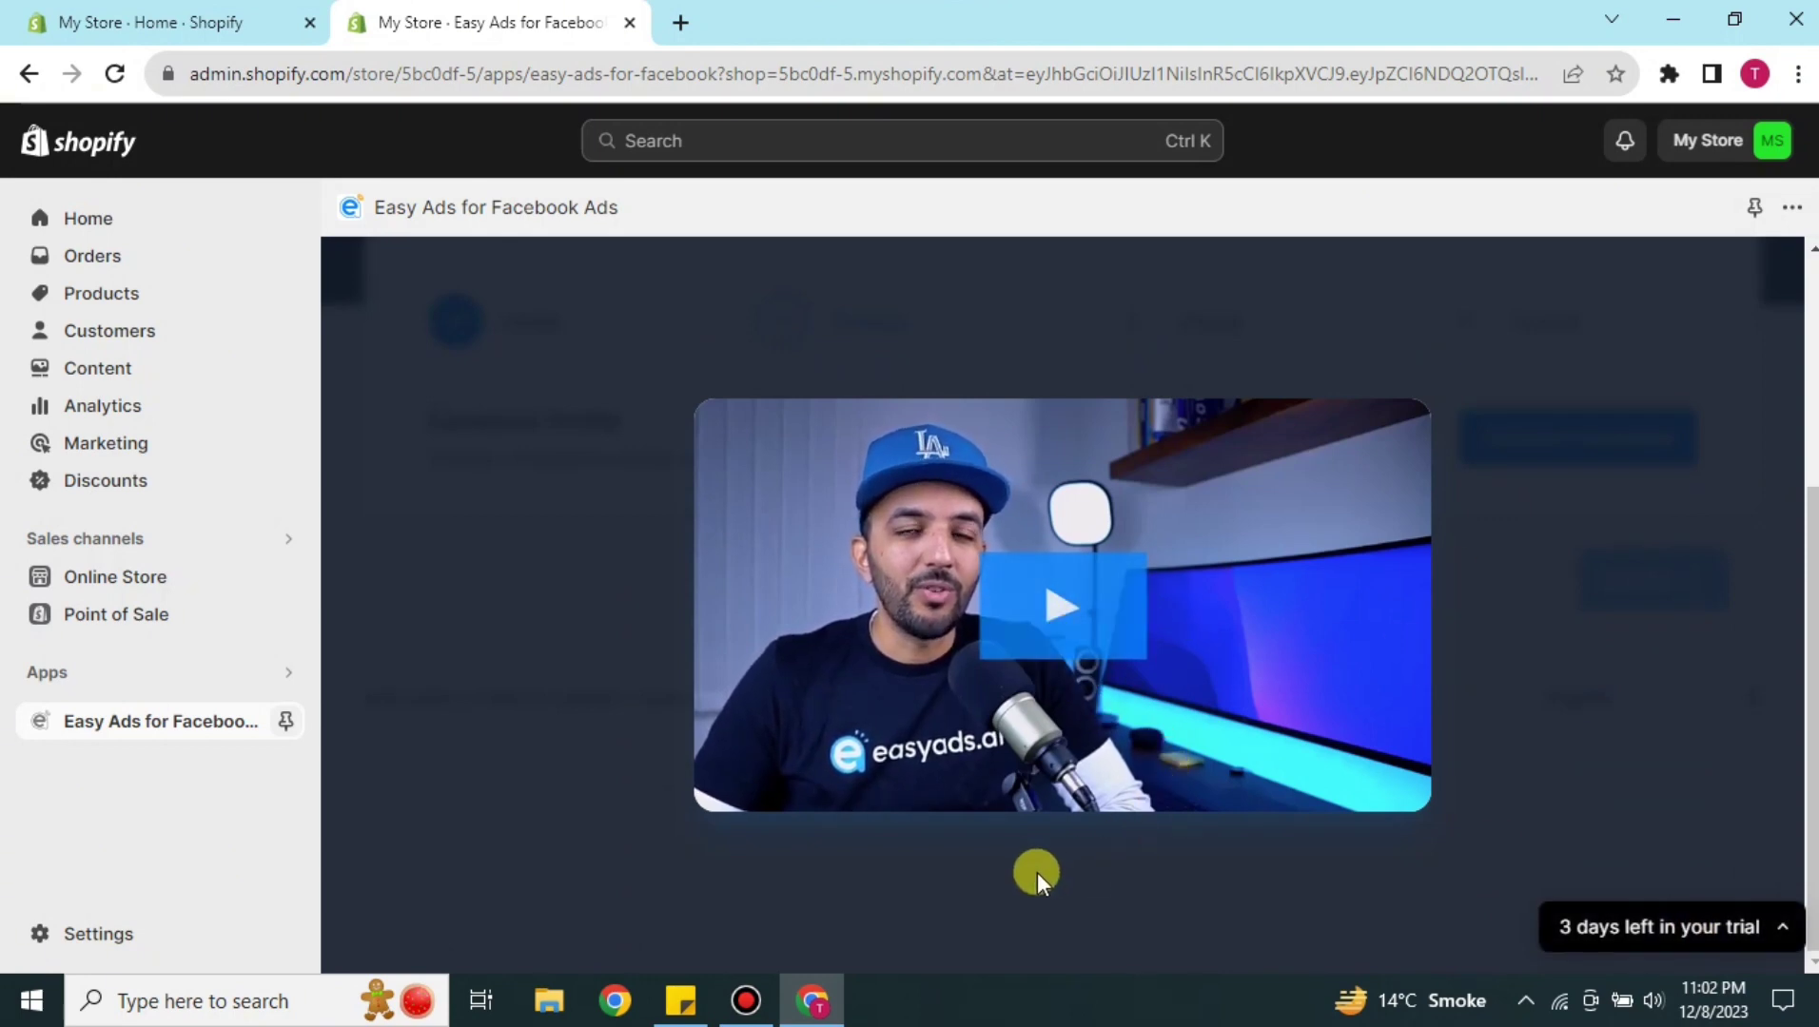
click(843, 852)
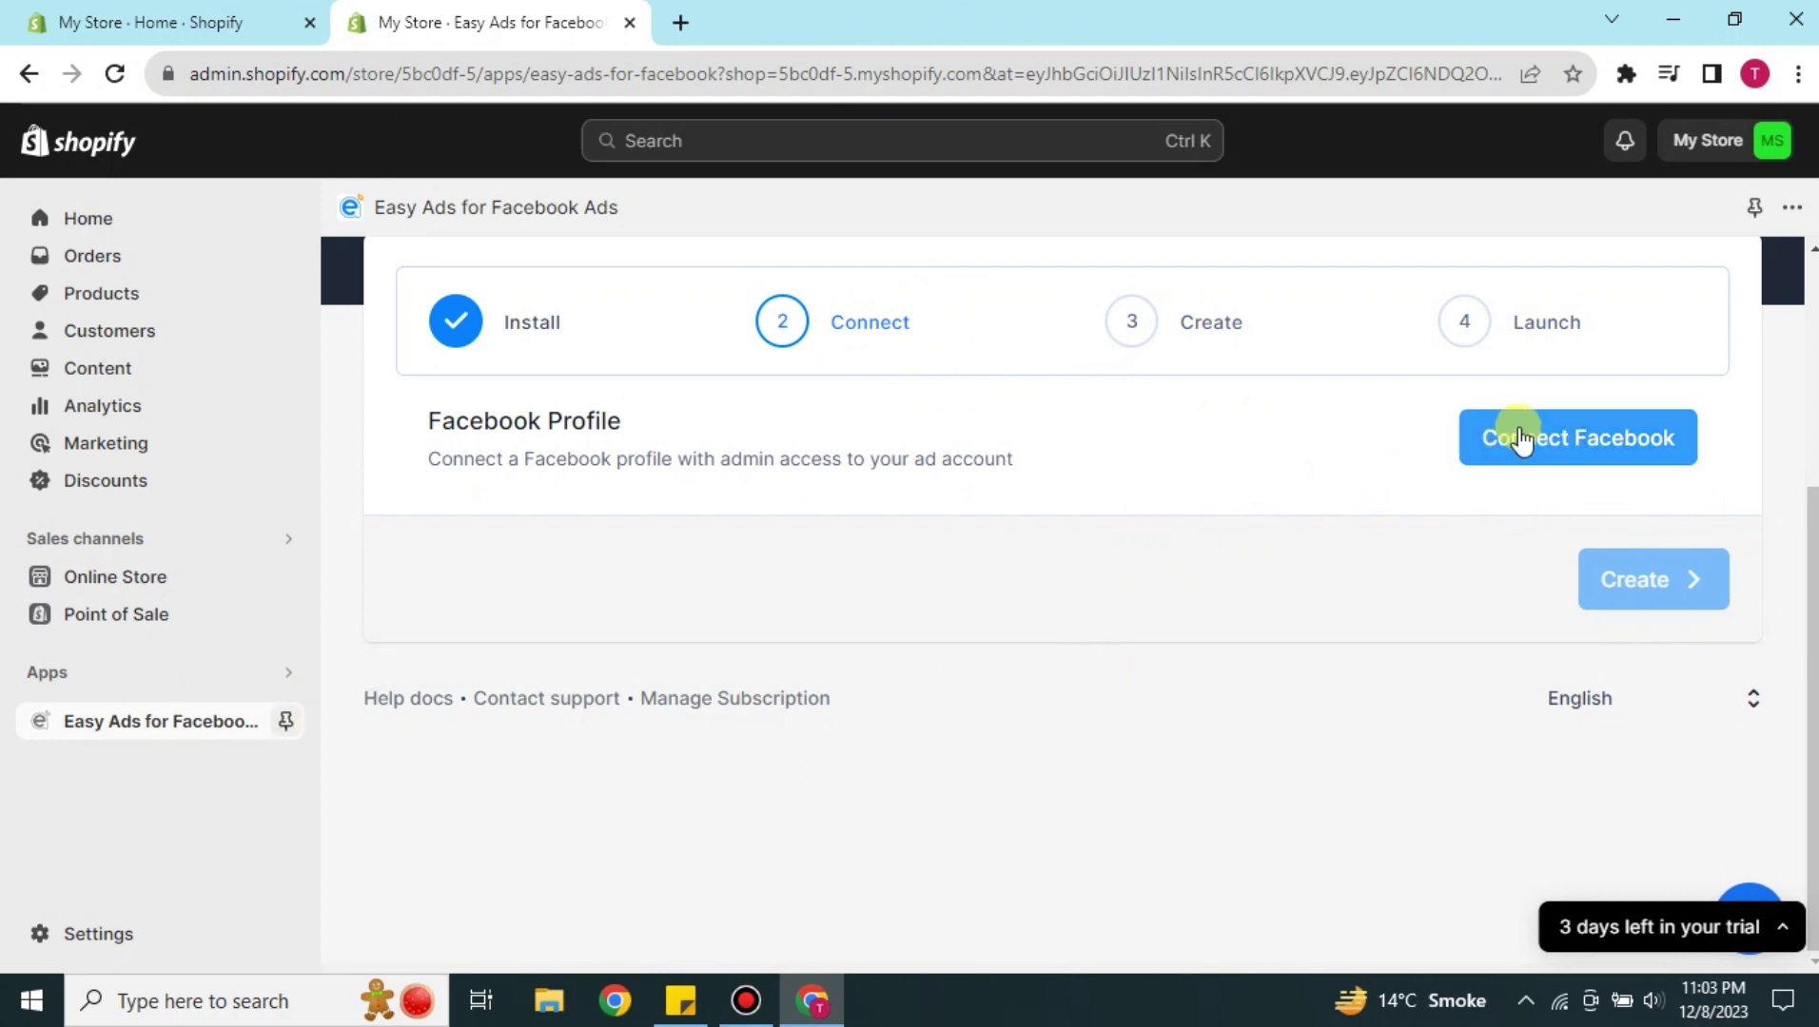
- Link Easy Ads to a Facebook profile by signing in with Facebook
click(1592, 454)
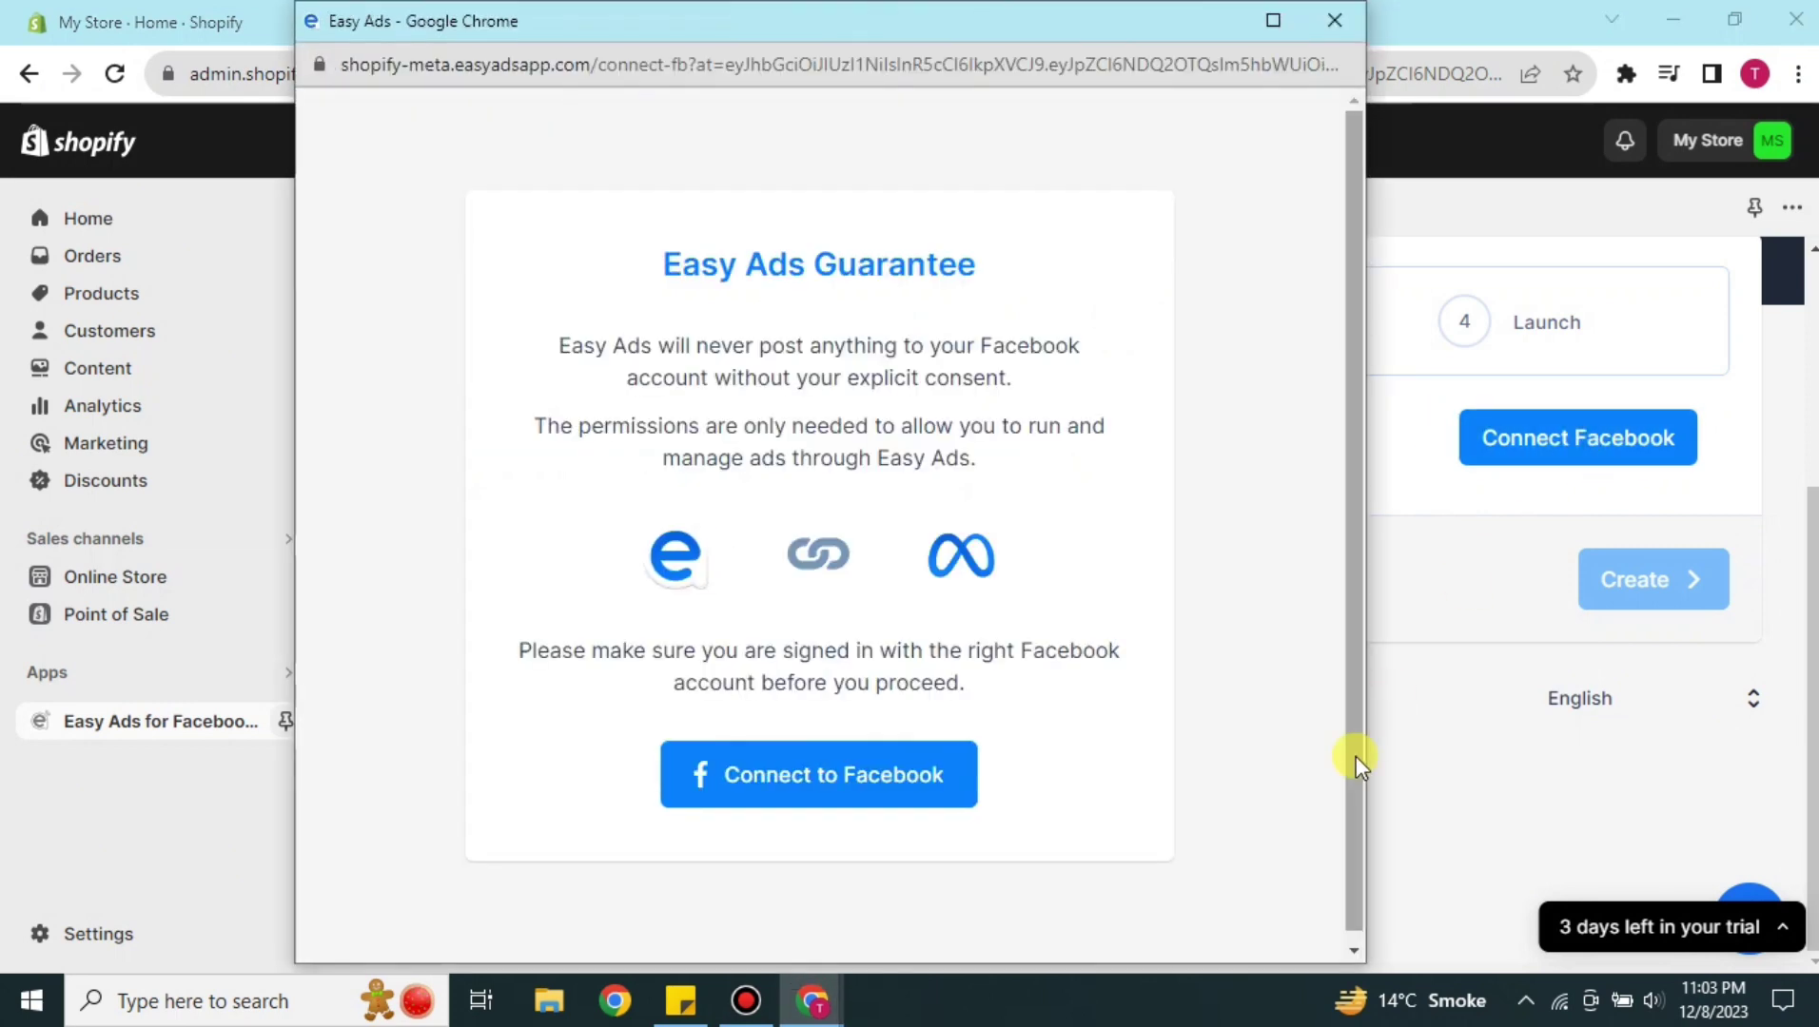
click(841, 802)
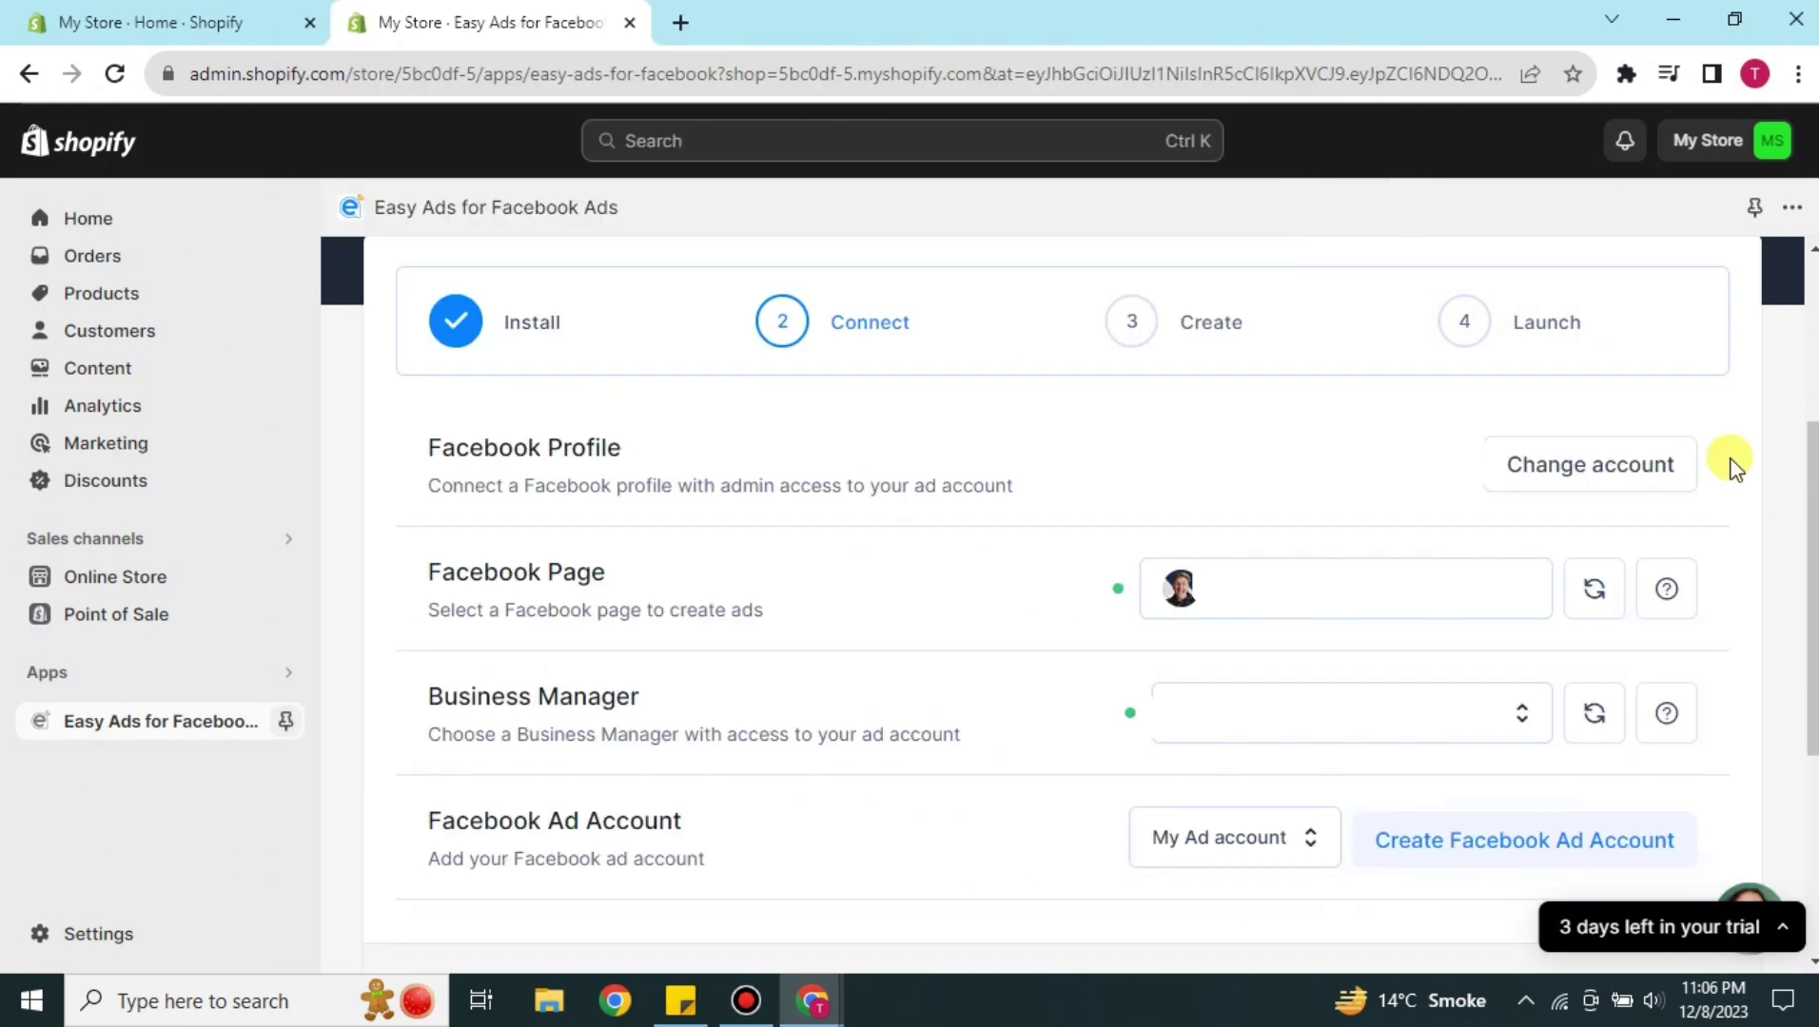
mouse_move(1666, 589)
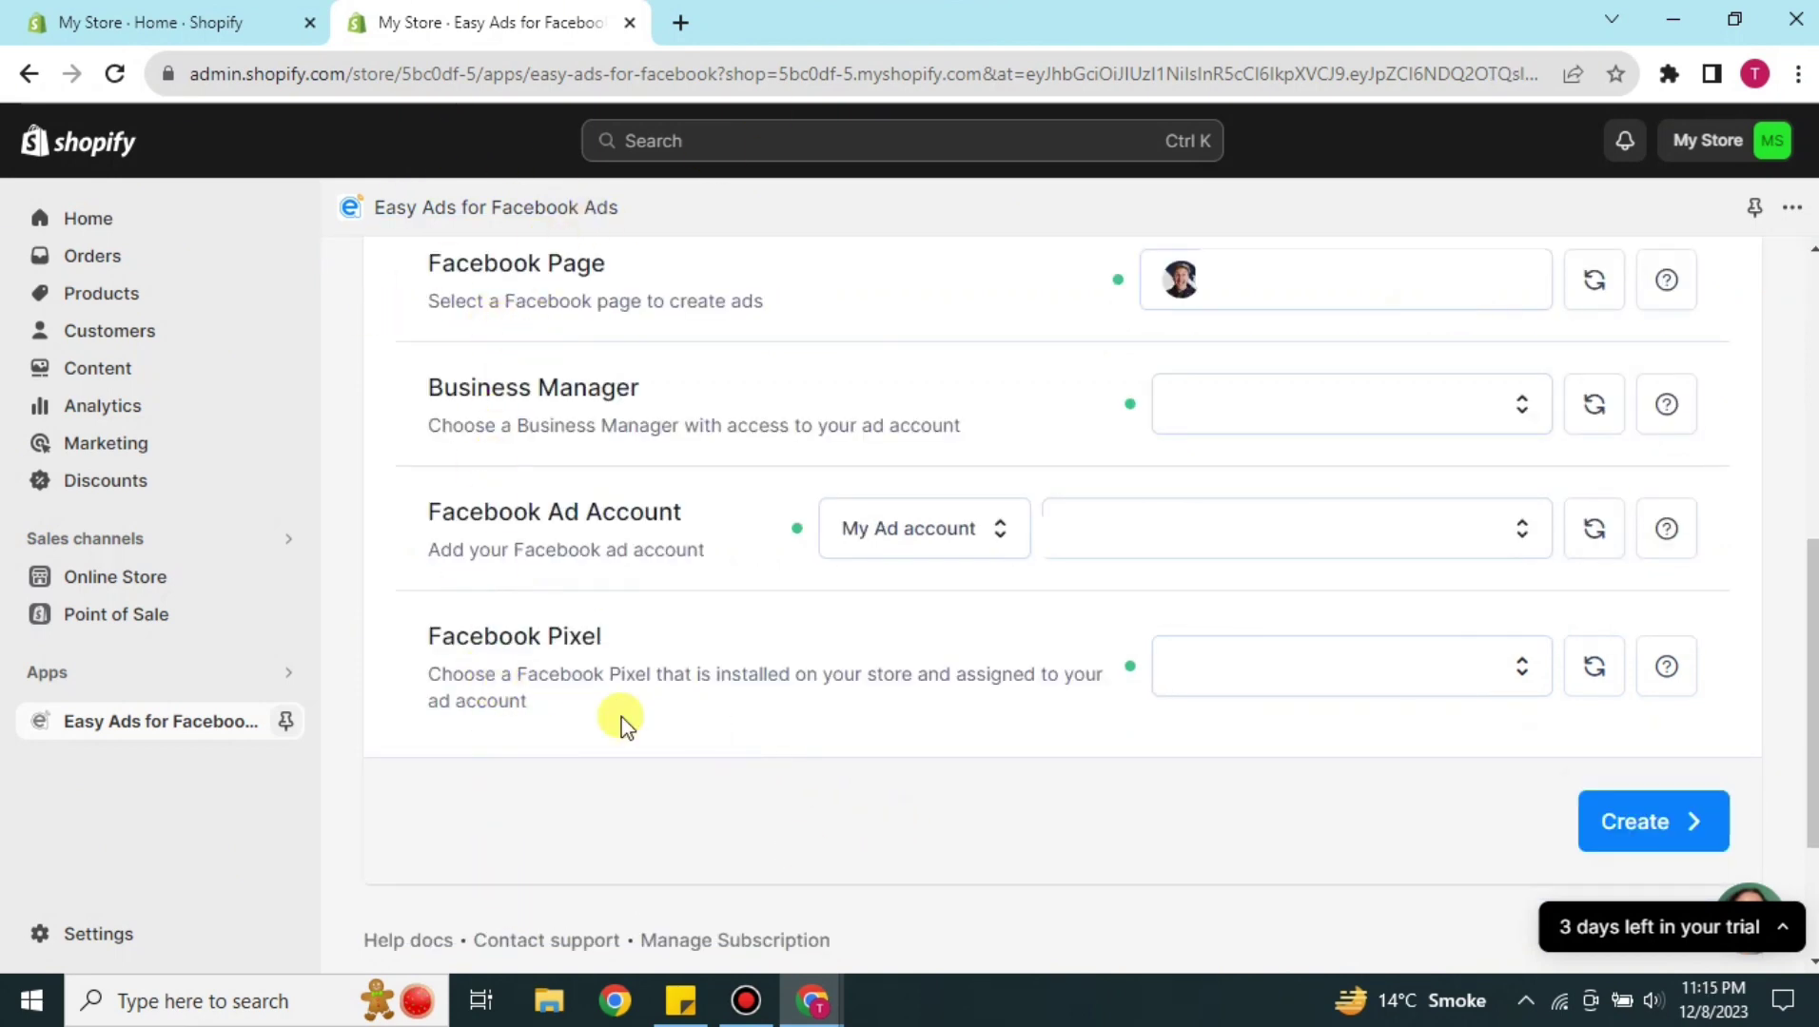
- Move on to ad creation and keep all products selected for promotion
click(1626, 824)
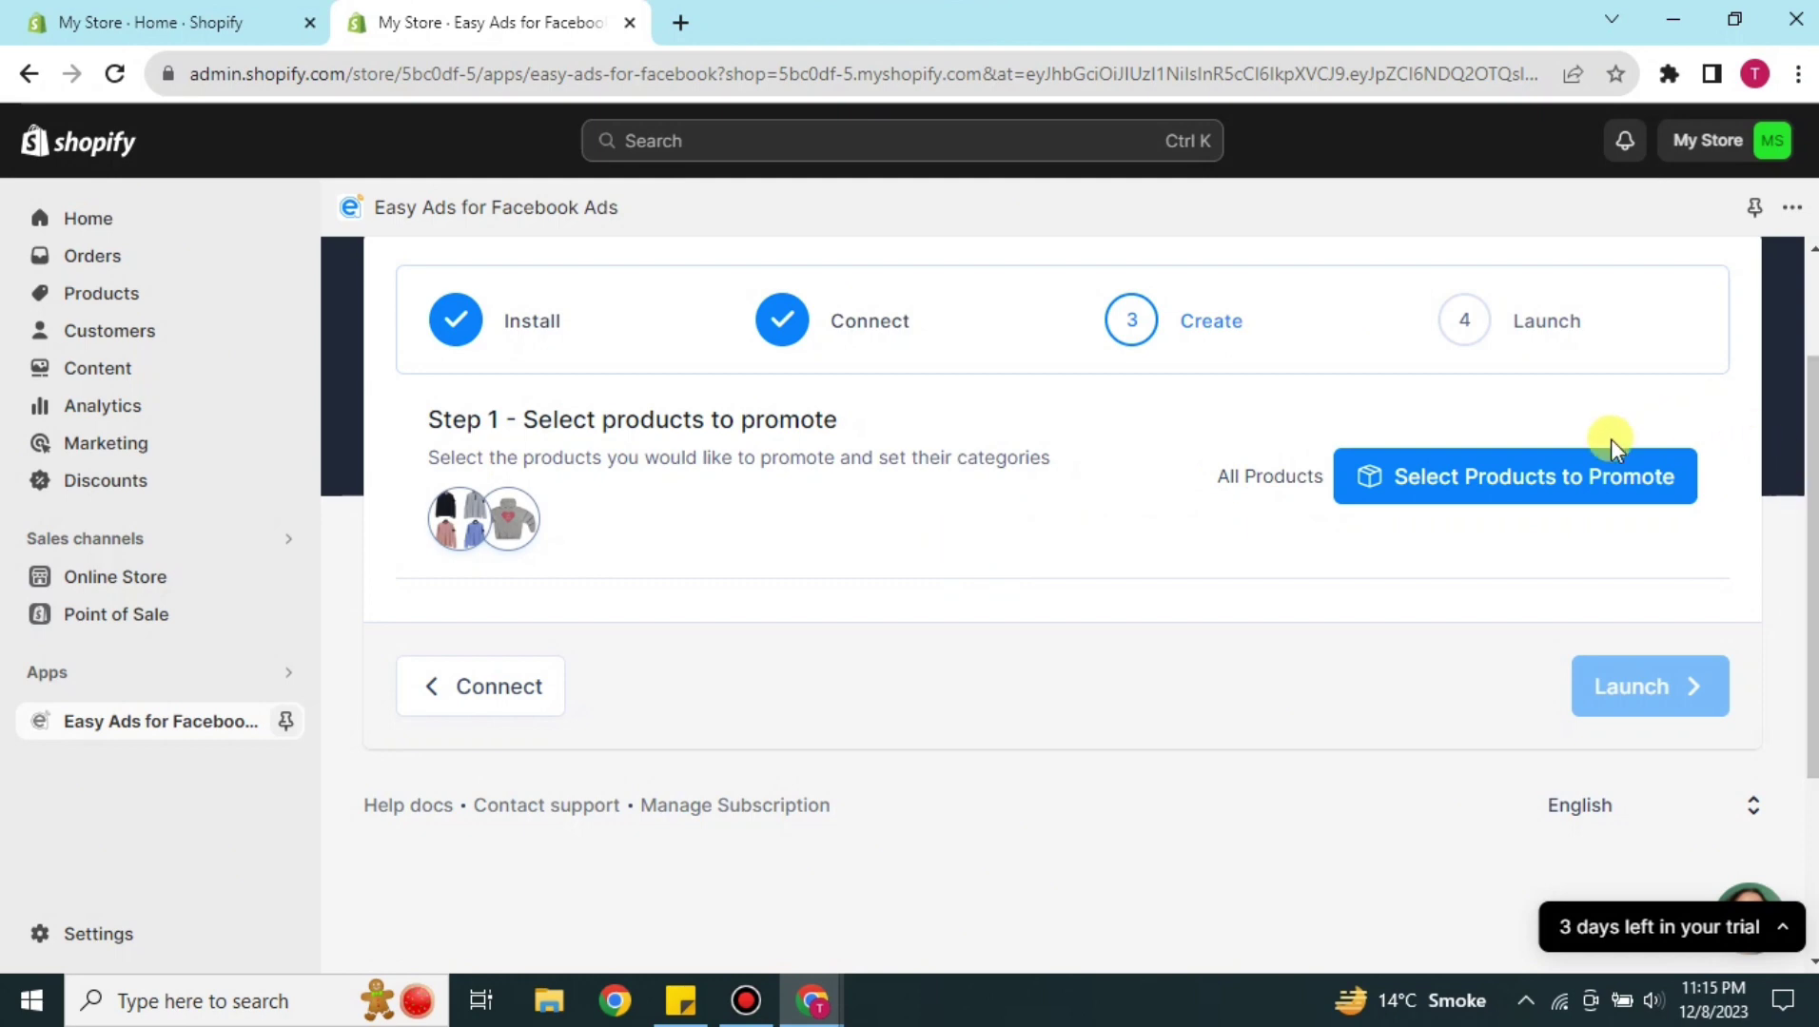
click(1579, 472)
click(1337, 569)
click(920, 438)
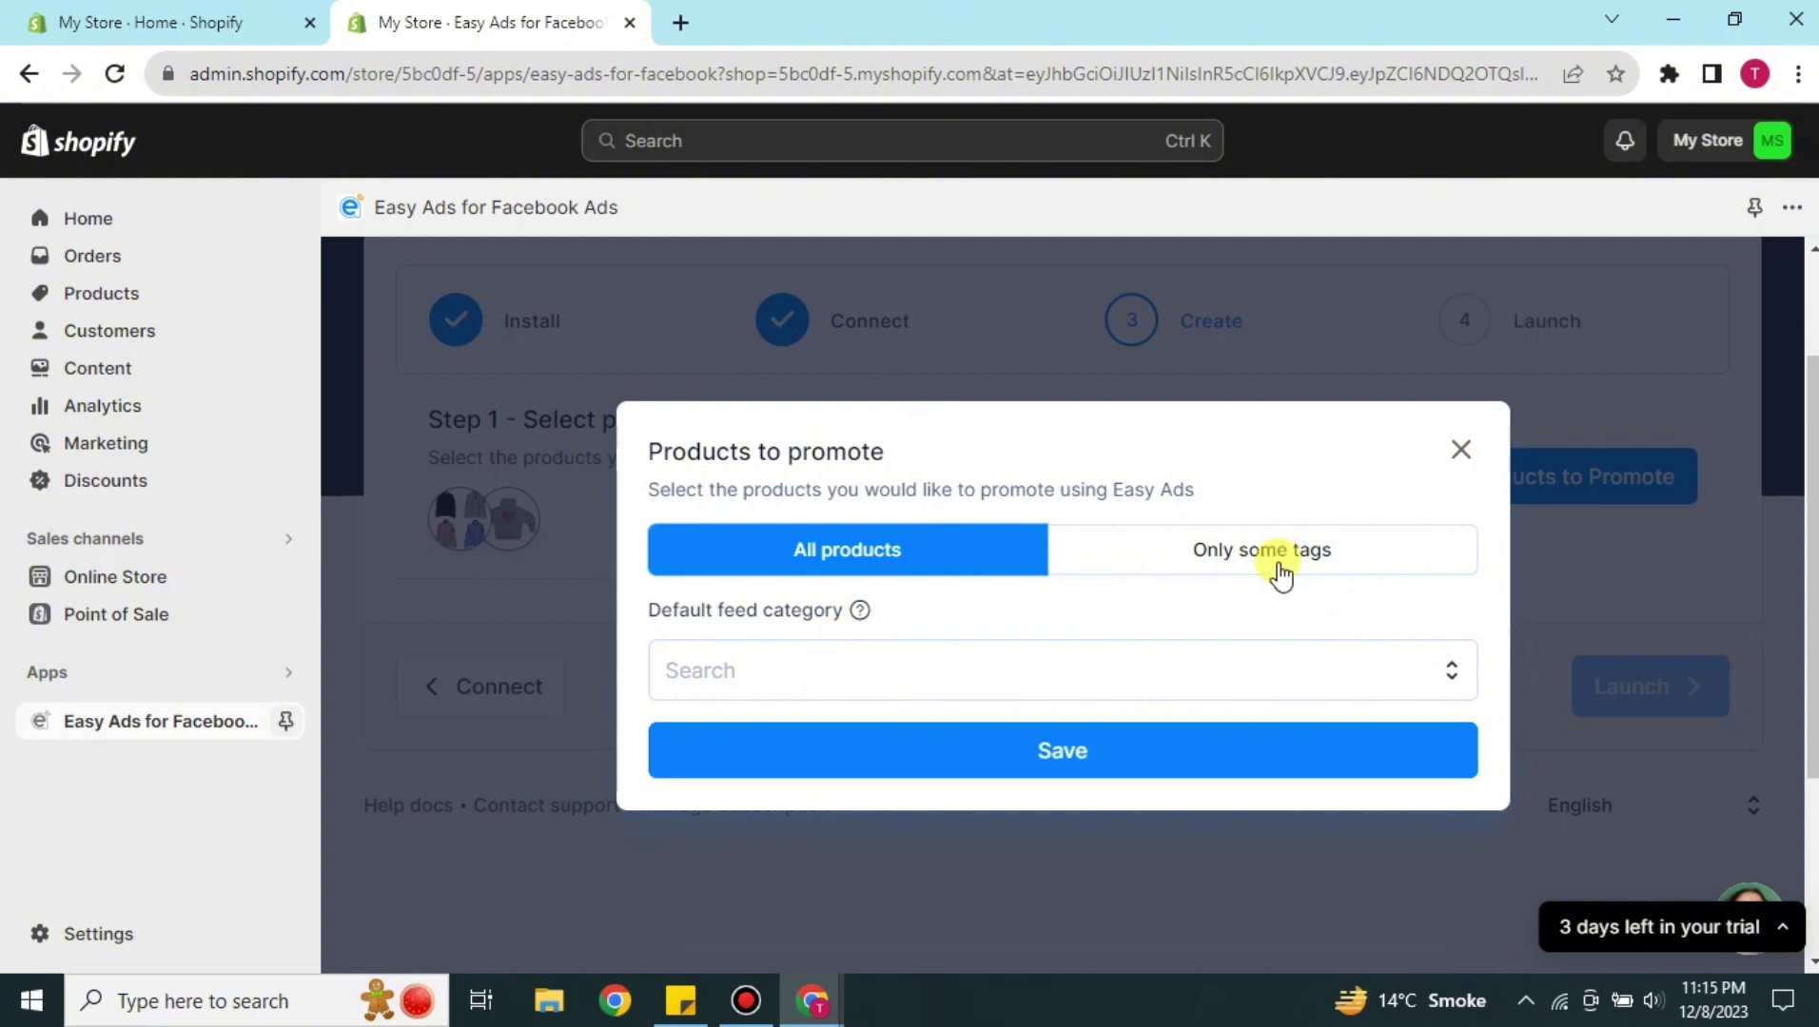
click(1446, 677)
click(1442, 678)
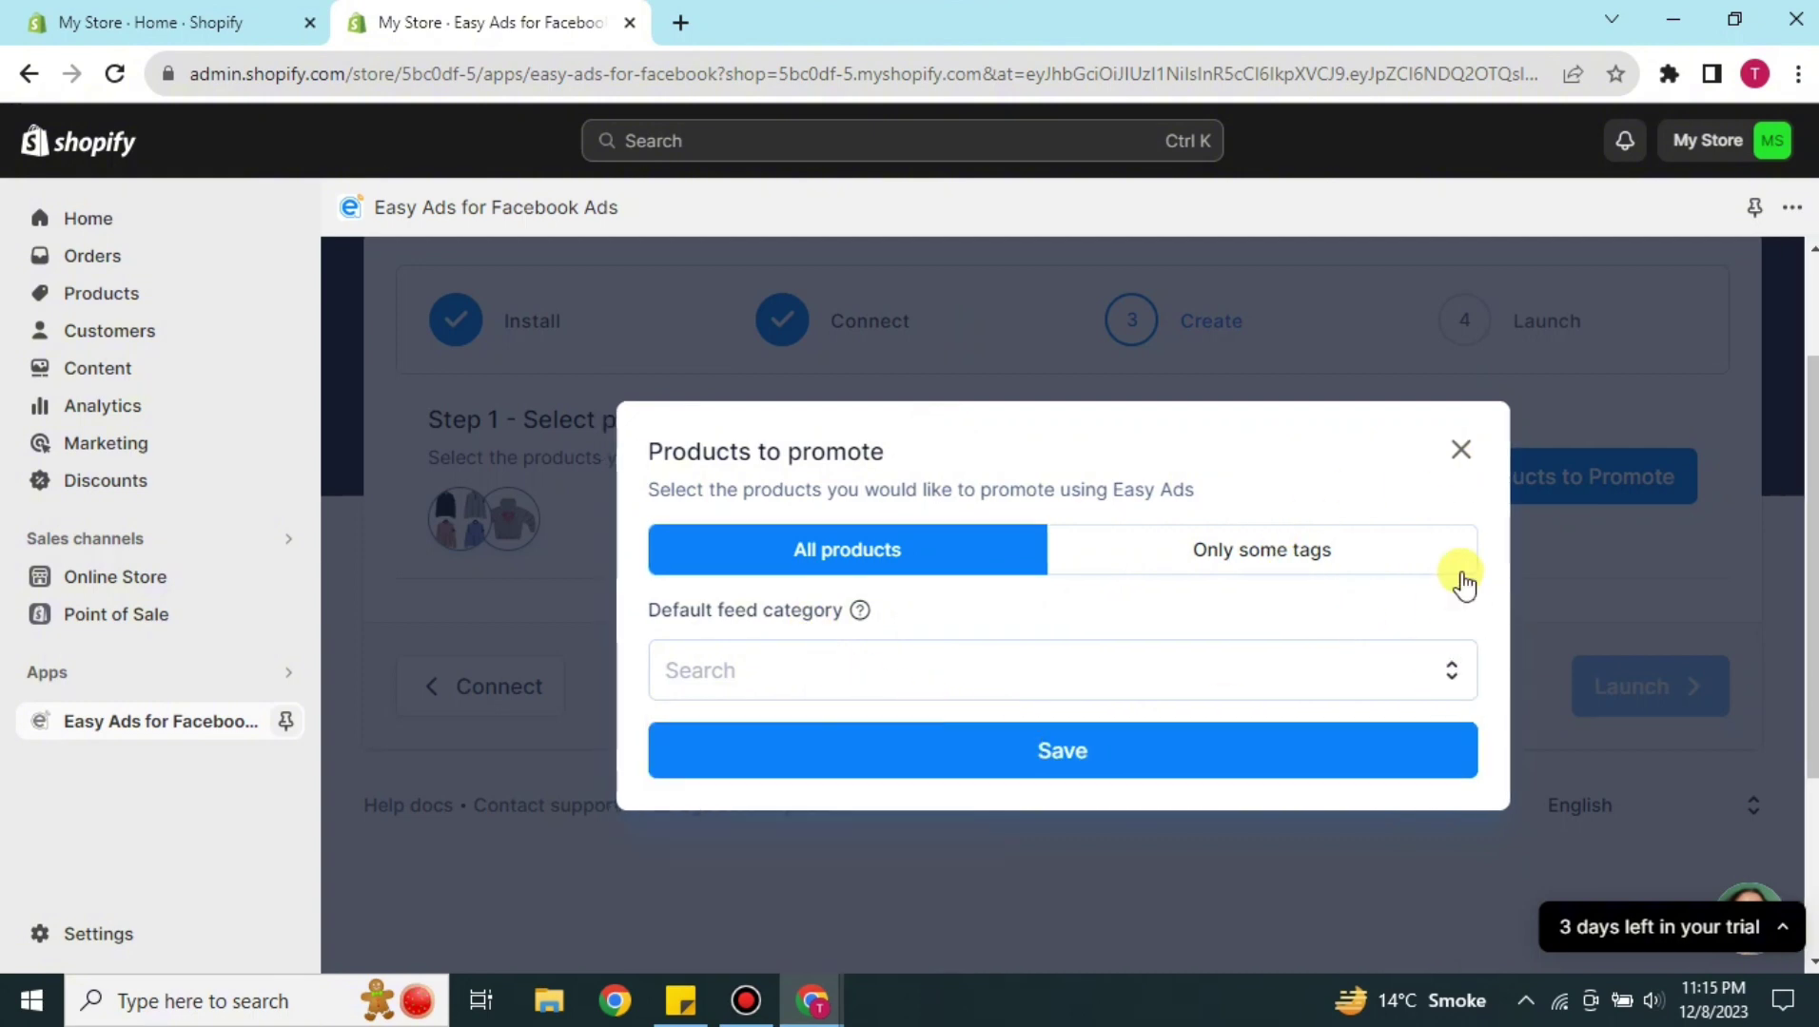
click(1462, 449)
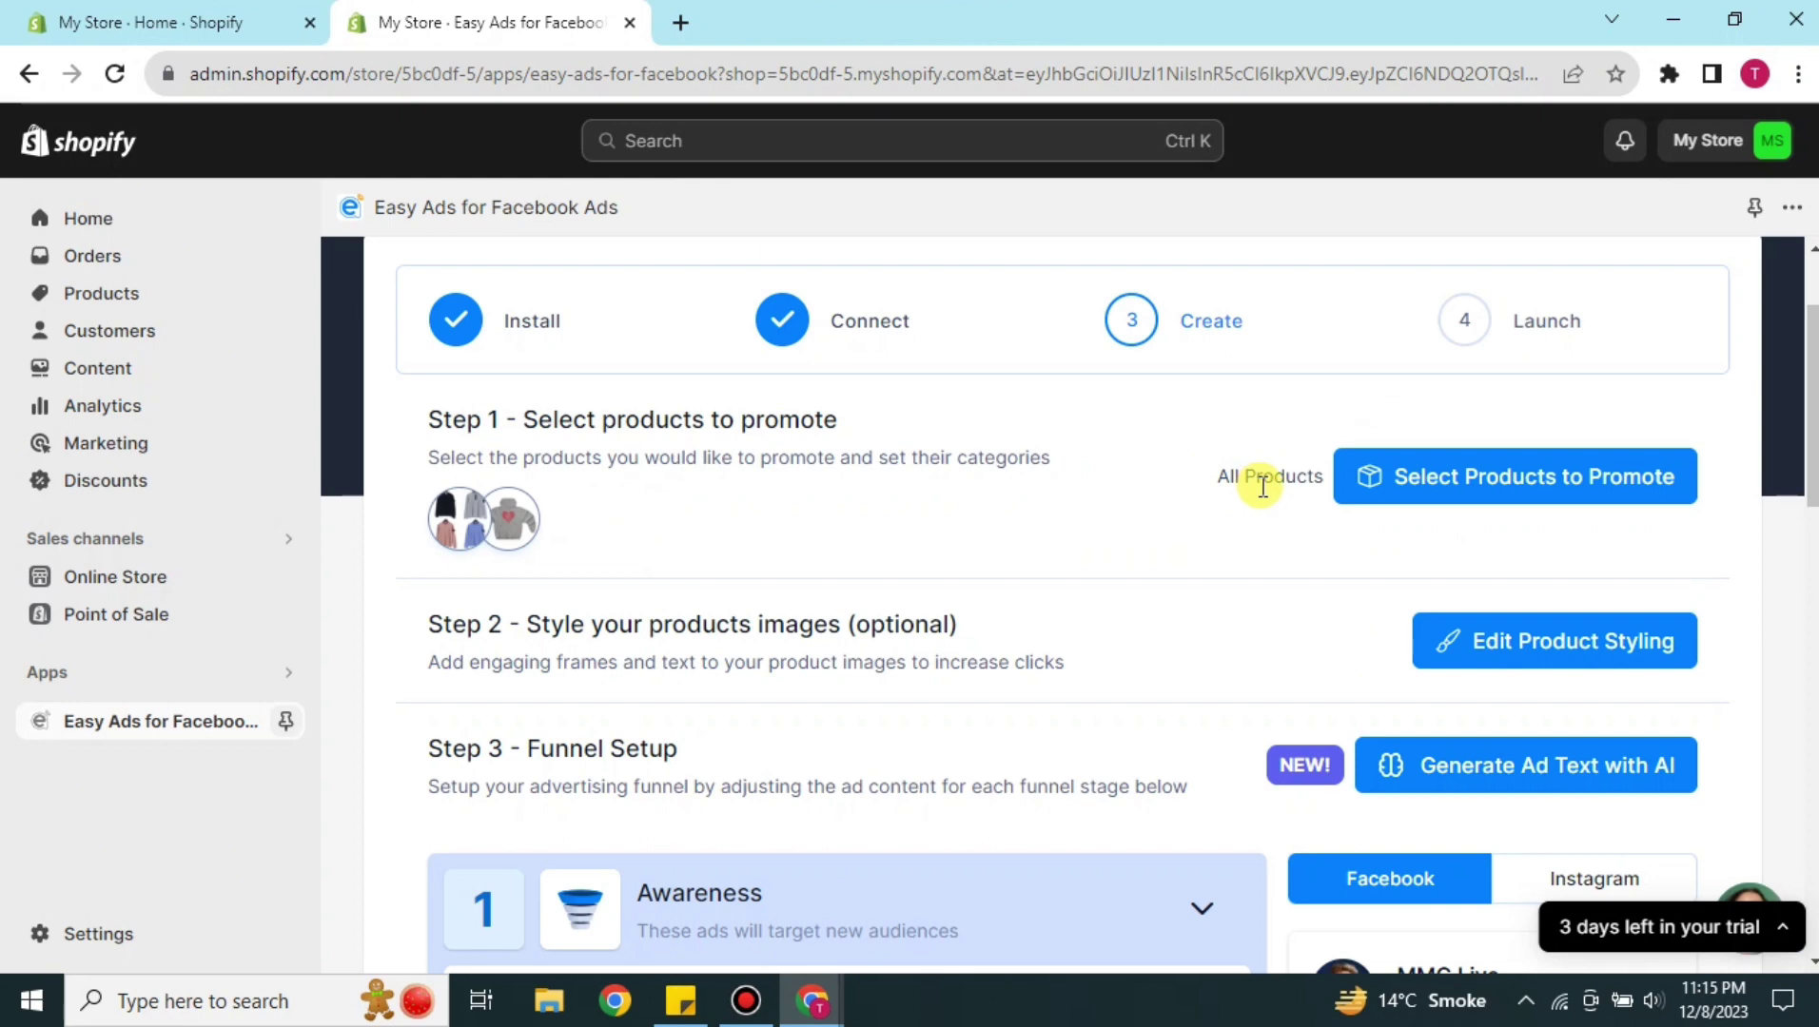
- Compare the Instagram and Facebook funnel previews, then proceed to the Launch step
scroll(1372, 630, down, 3)
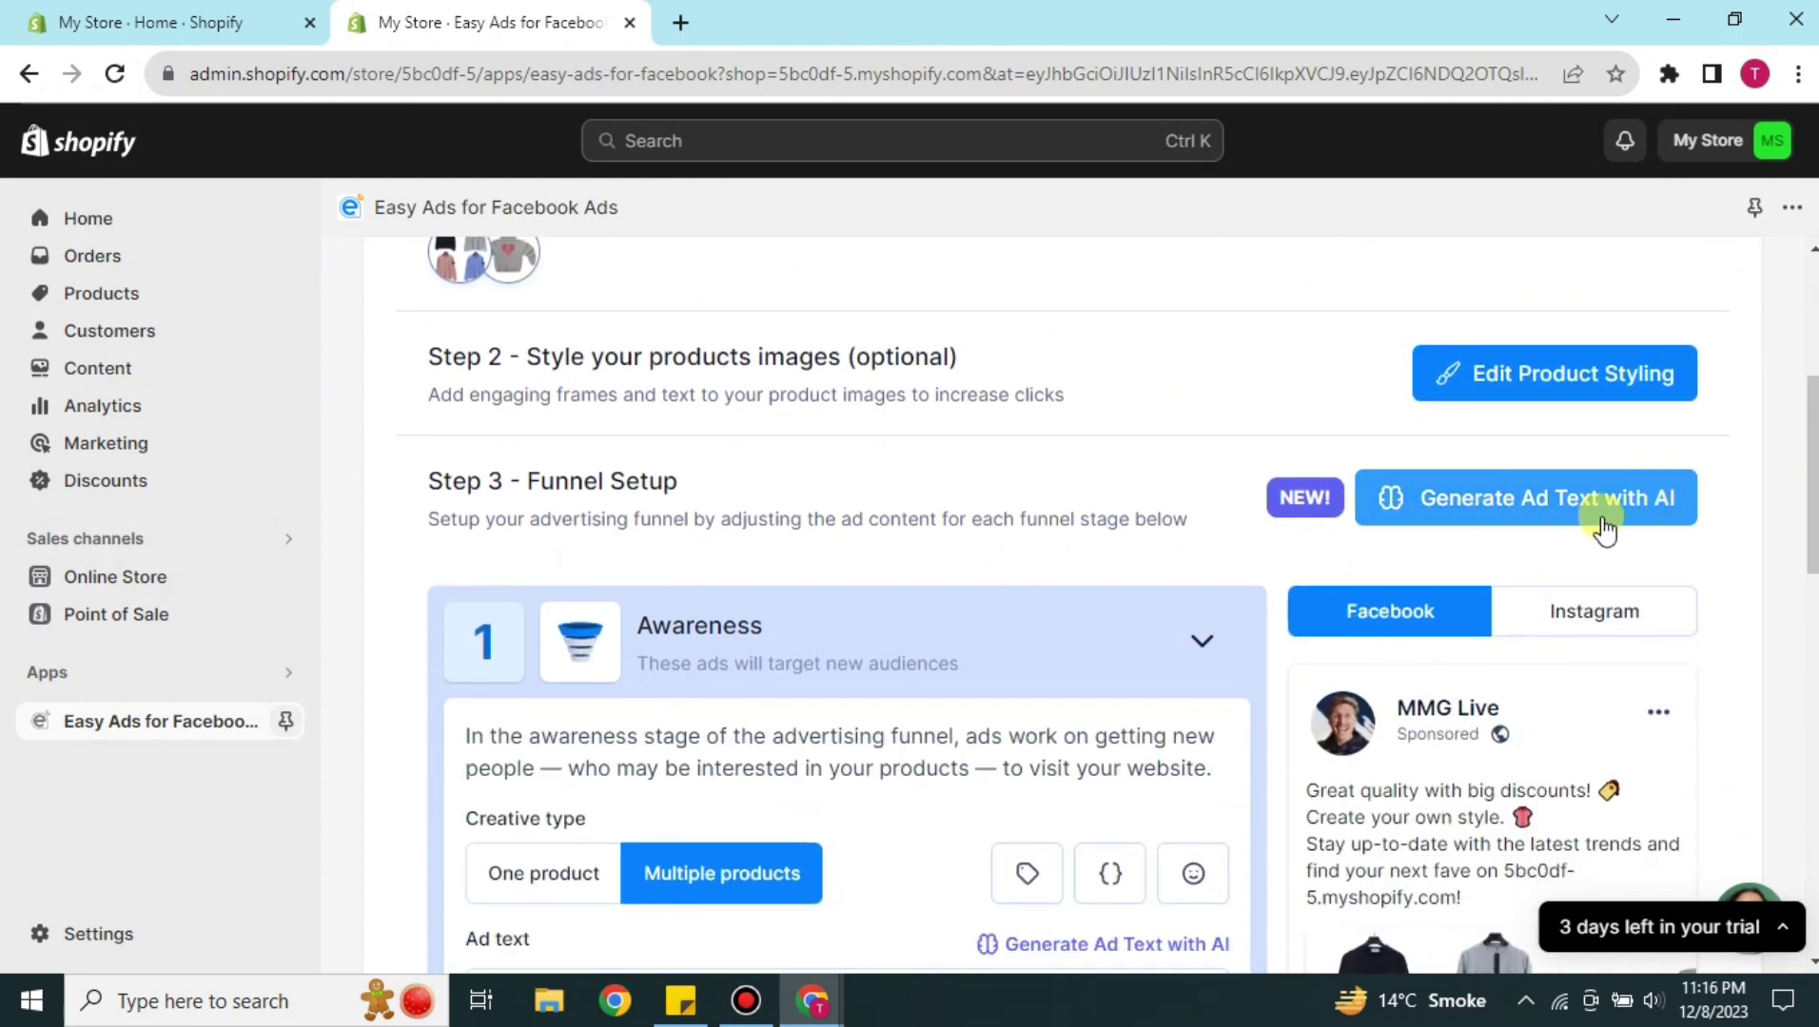
click(1621, 624)
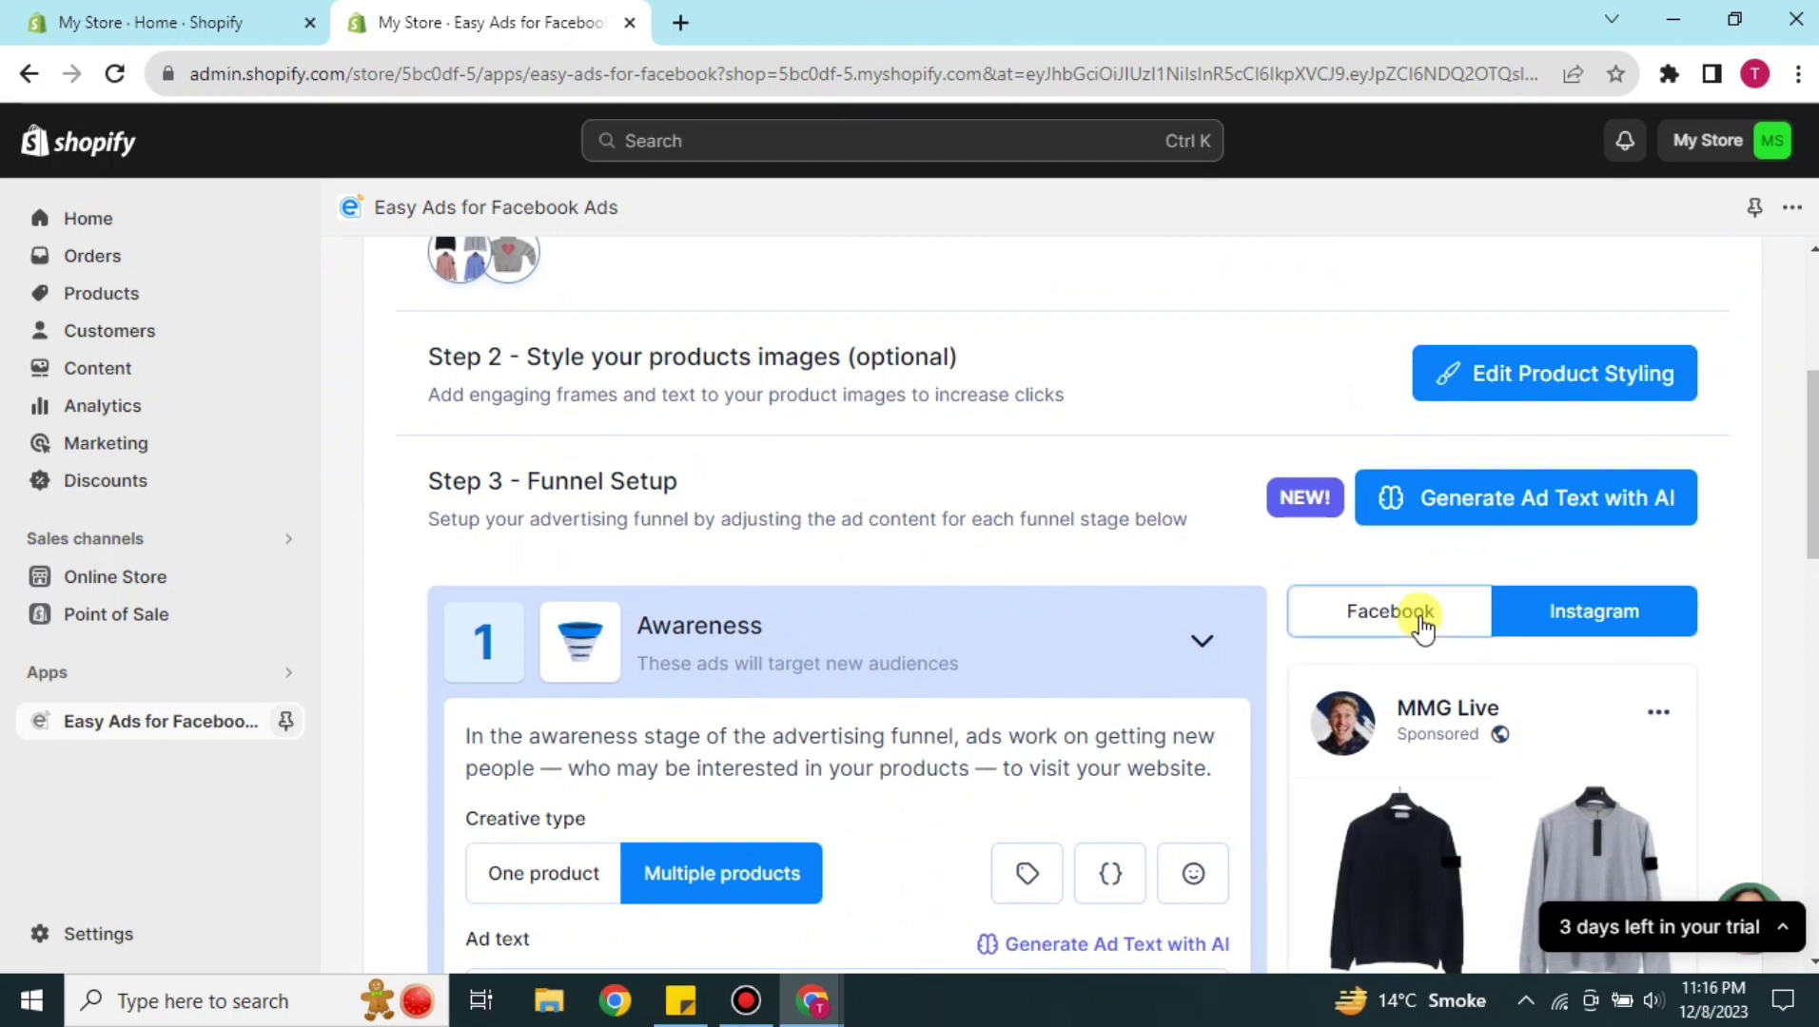
click(1422, 626)
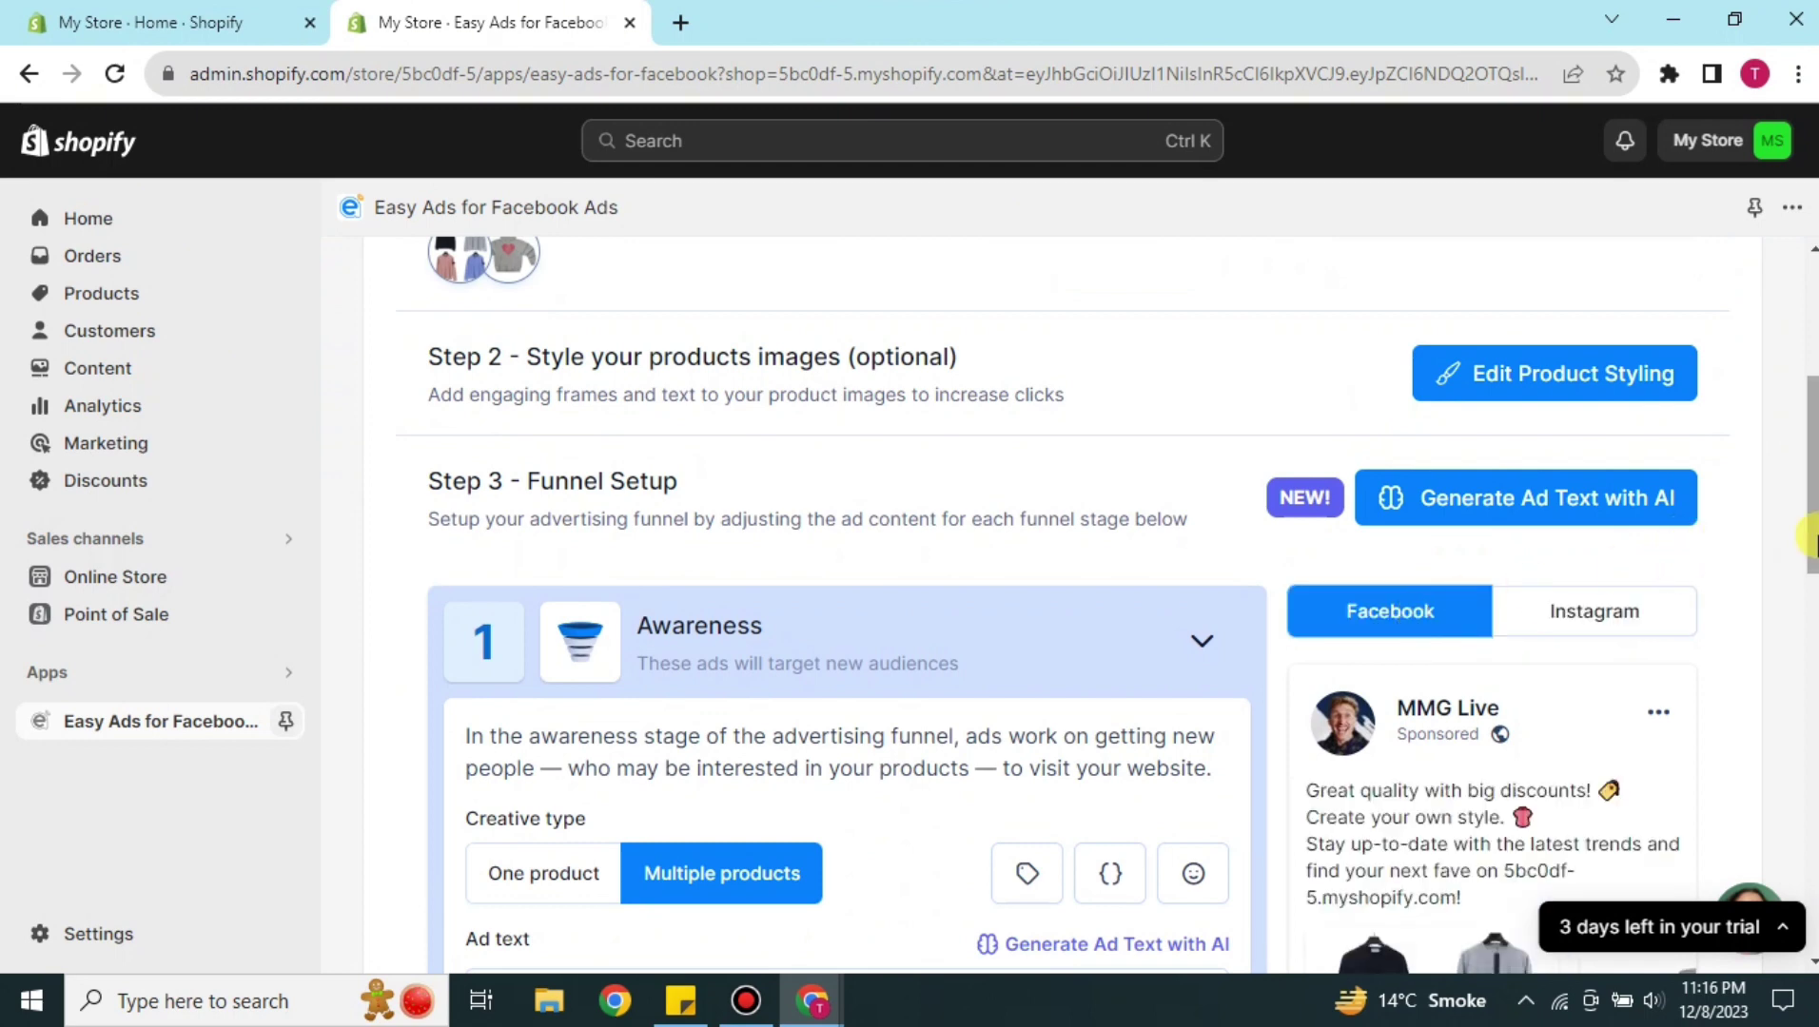
scroll(1805, 566, up, 4)
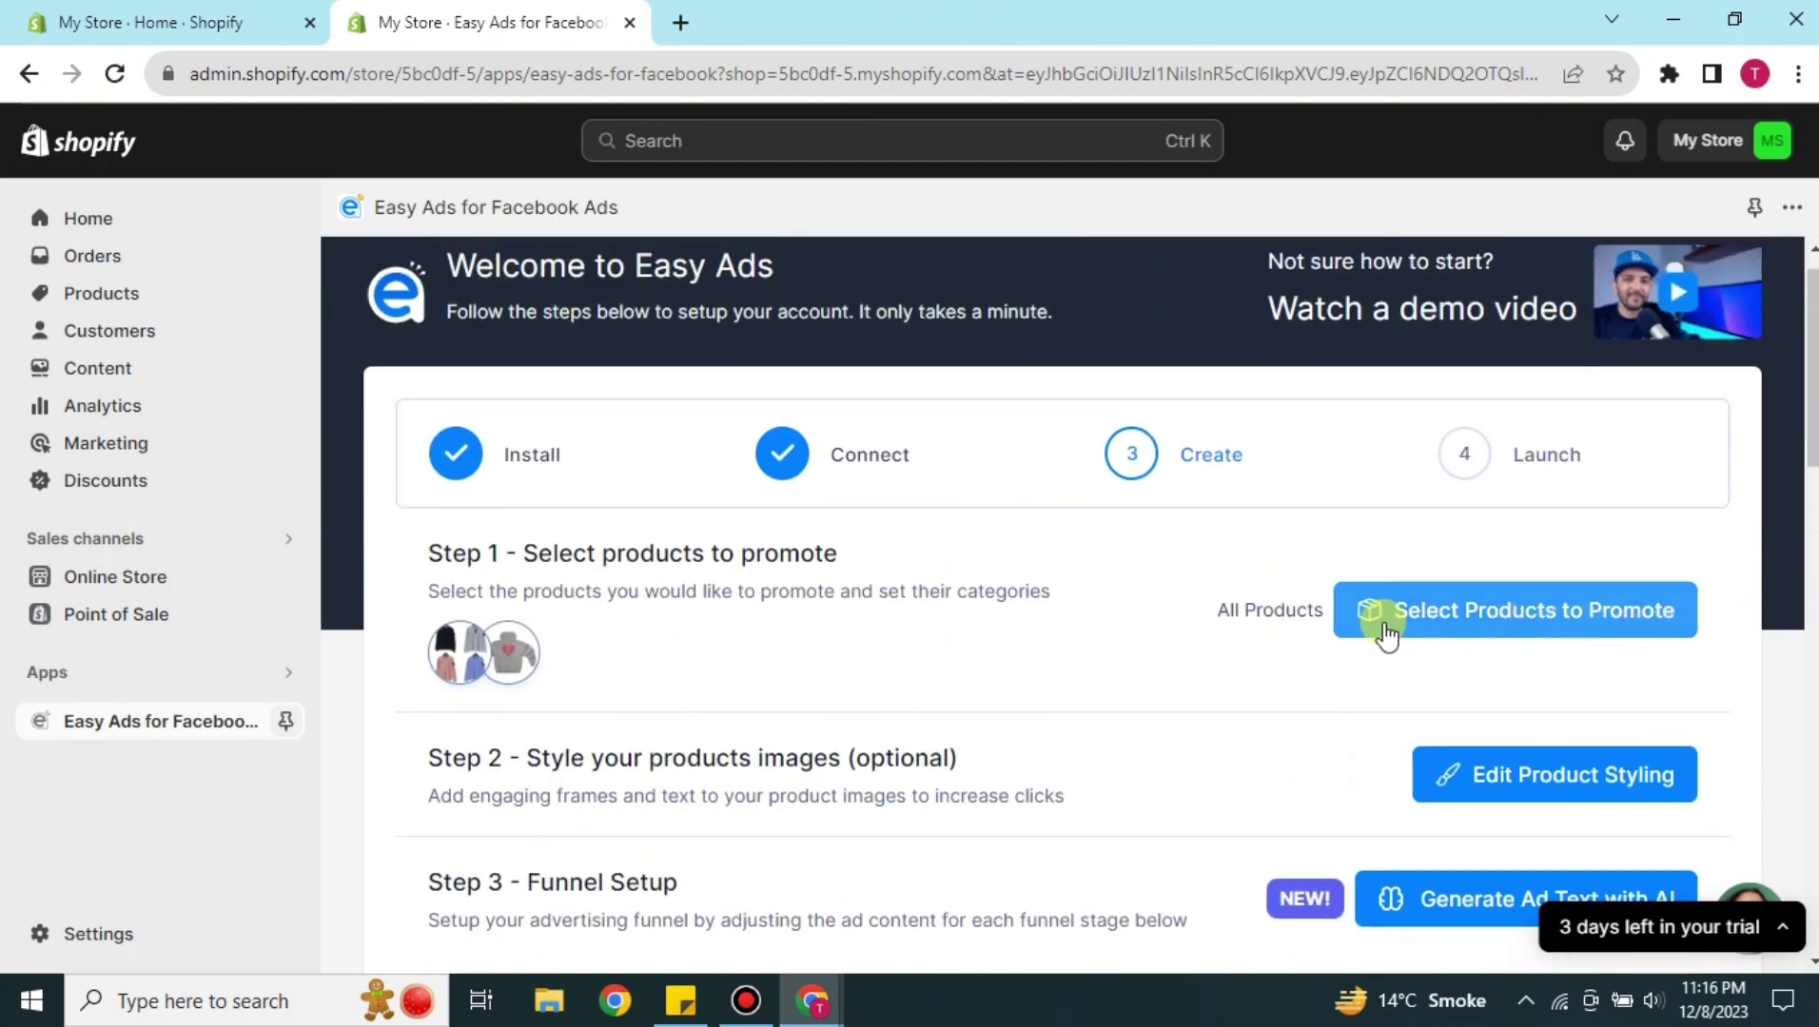
scroll(1531, 625, down, 15)
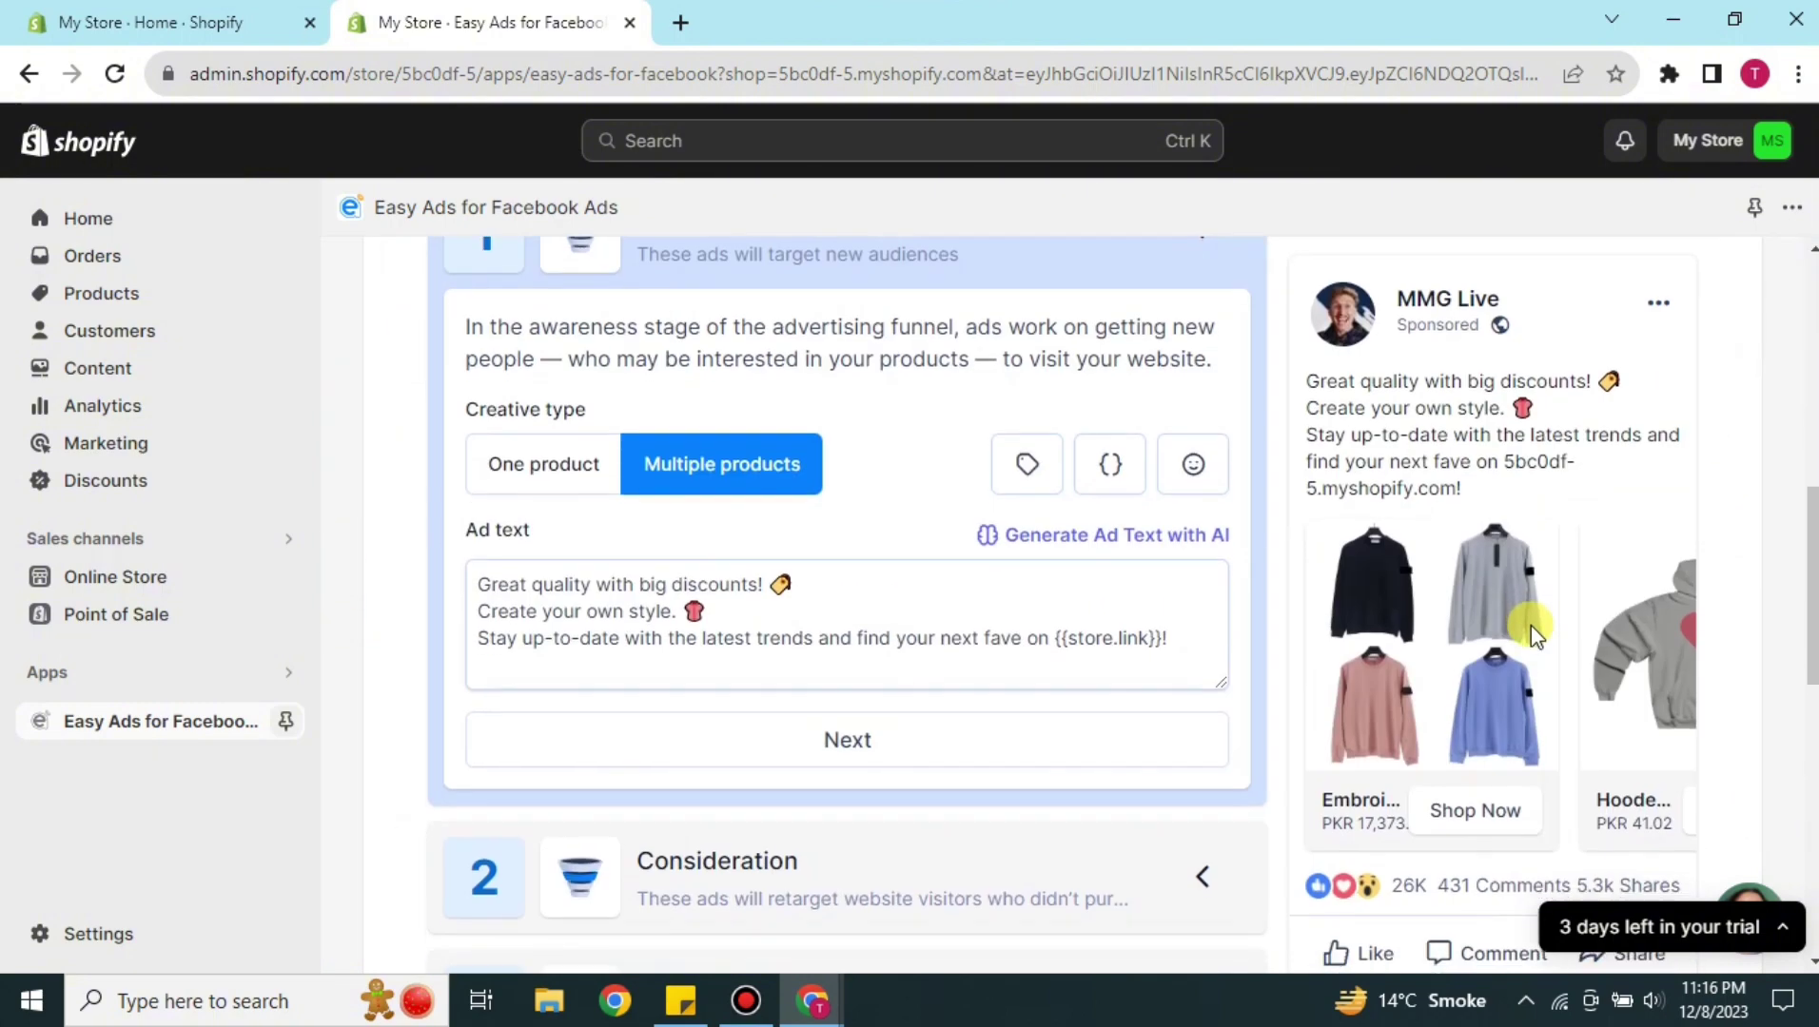
click(1645, 710)
scroll(1449, 540, up, 3)
scroll(1275, 711, up, 2)
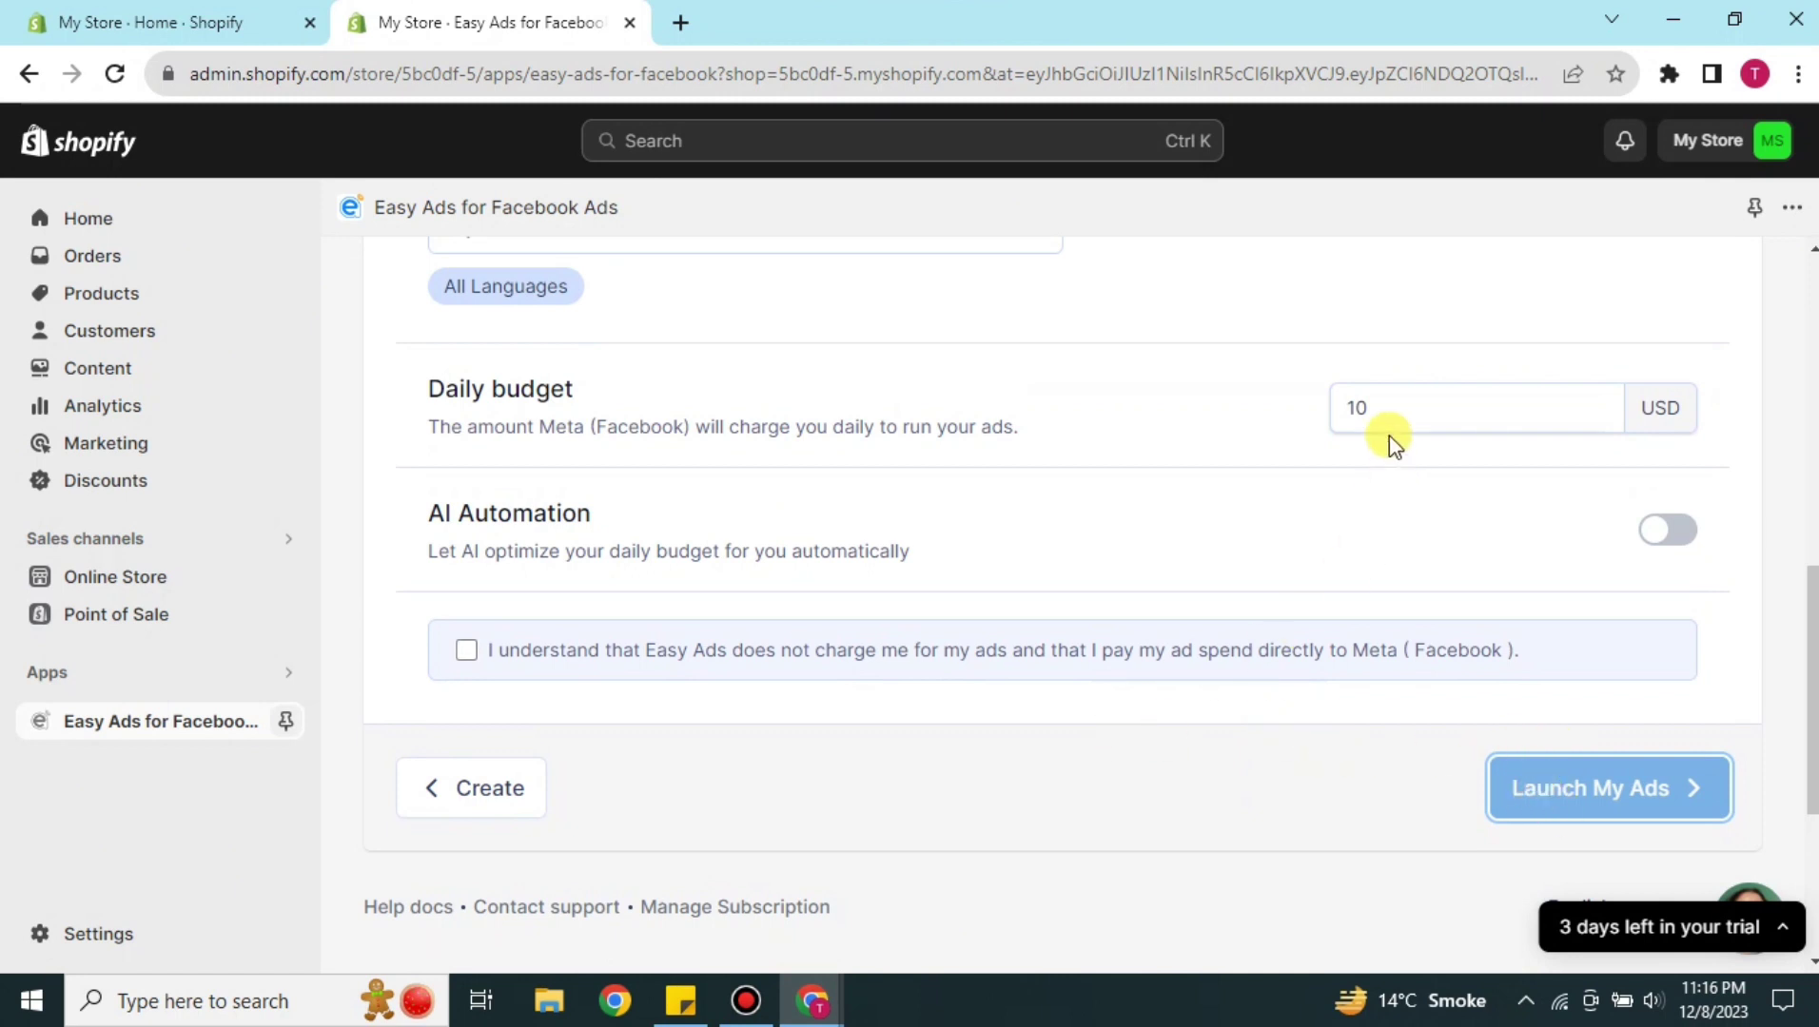
- Set the daily budget to 8 USD and acknowledge that ad spend is paid to Meta
click(1408, 416)
click(1598, 415)
click(1598, 401)
click(1601, 415)
click(1601, 415)
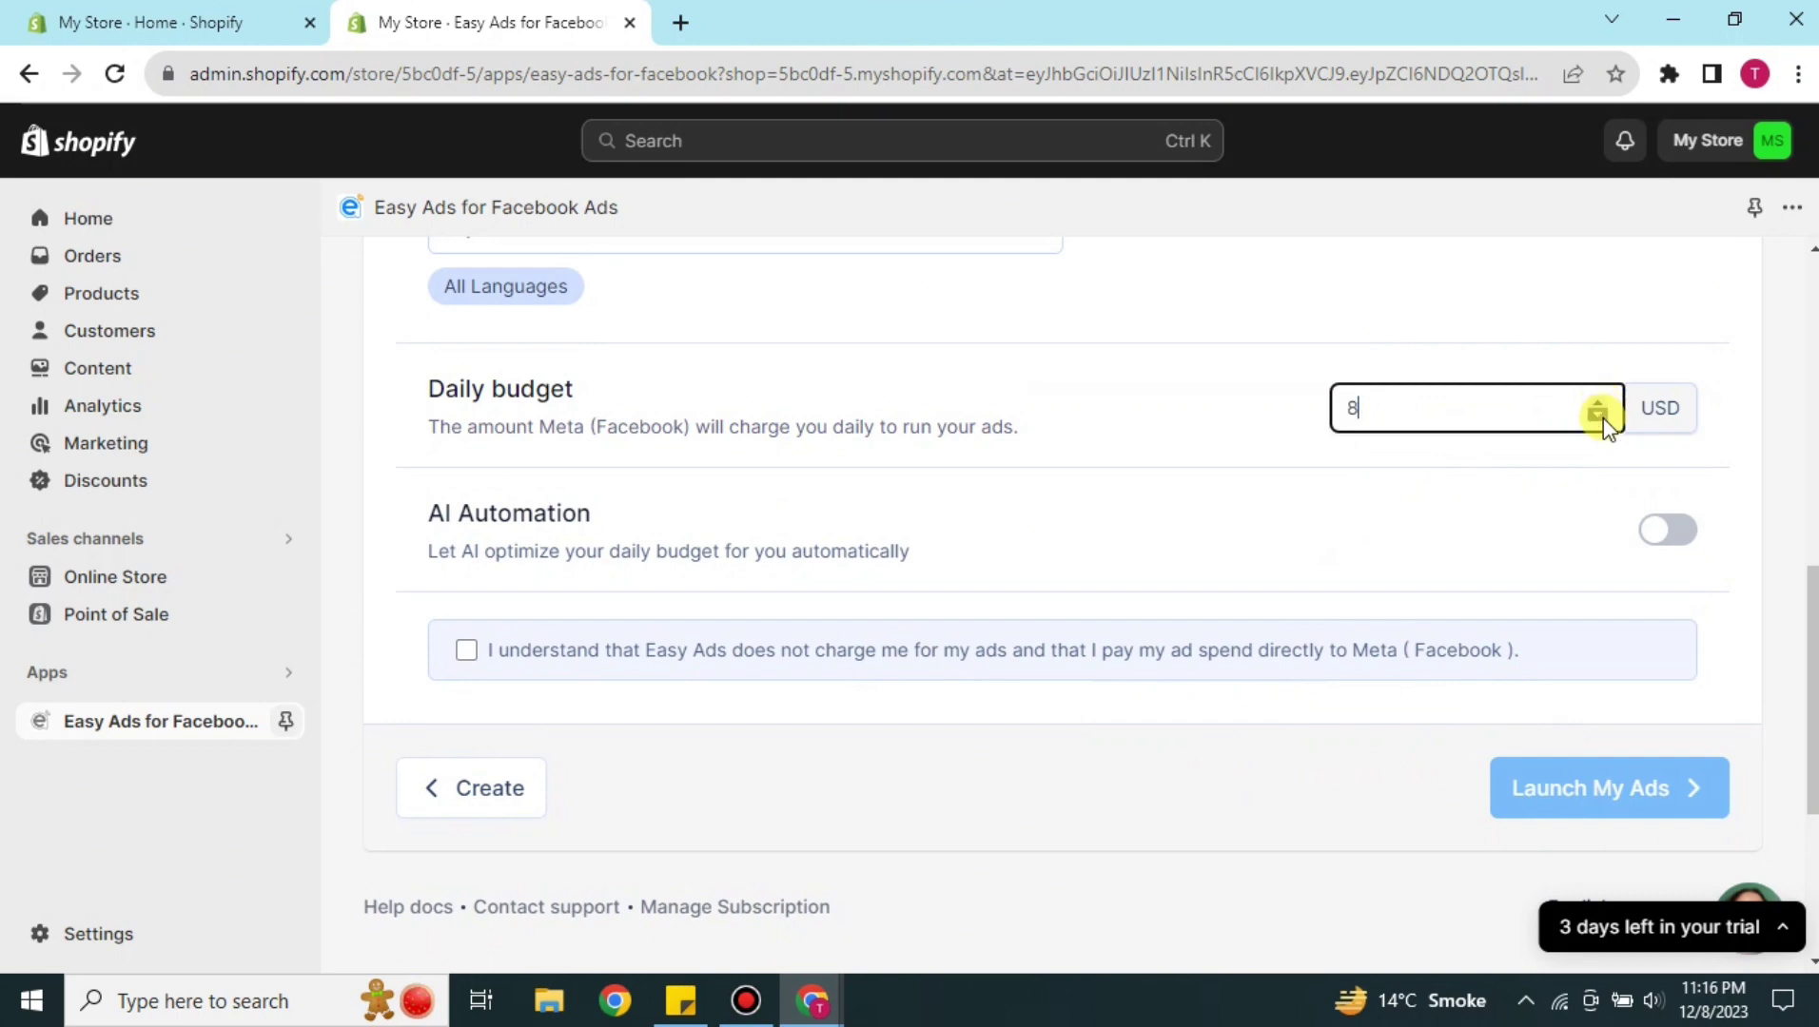
click(1601, 415)
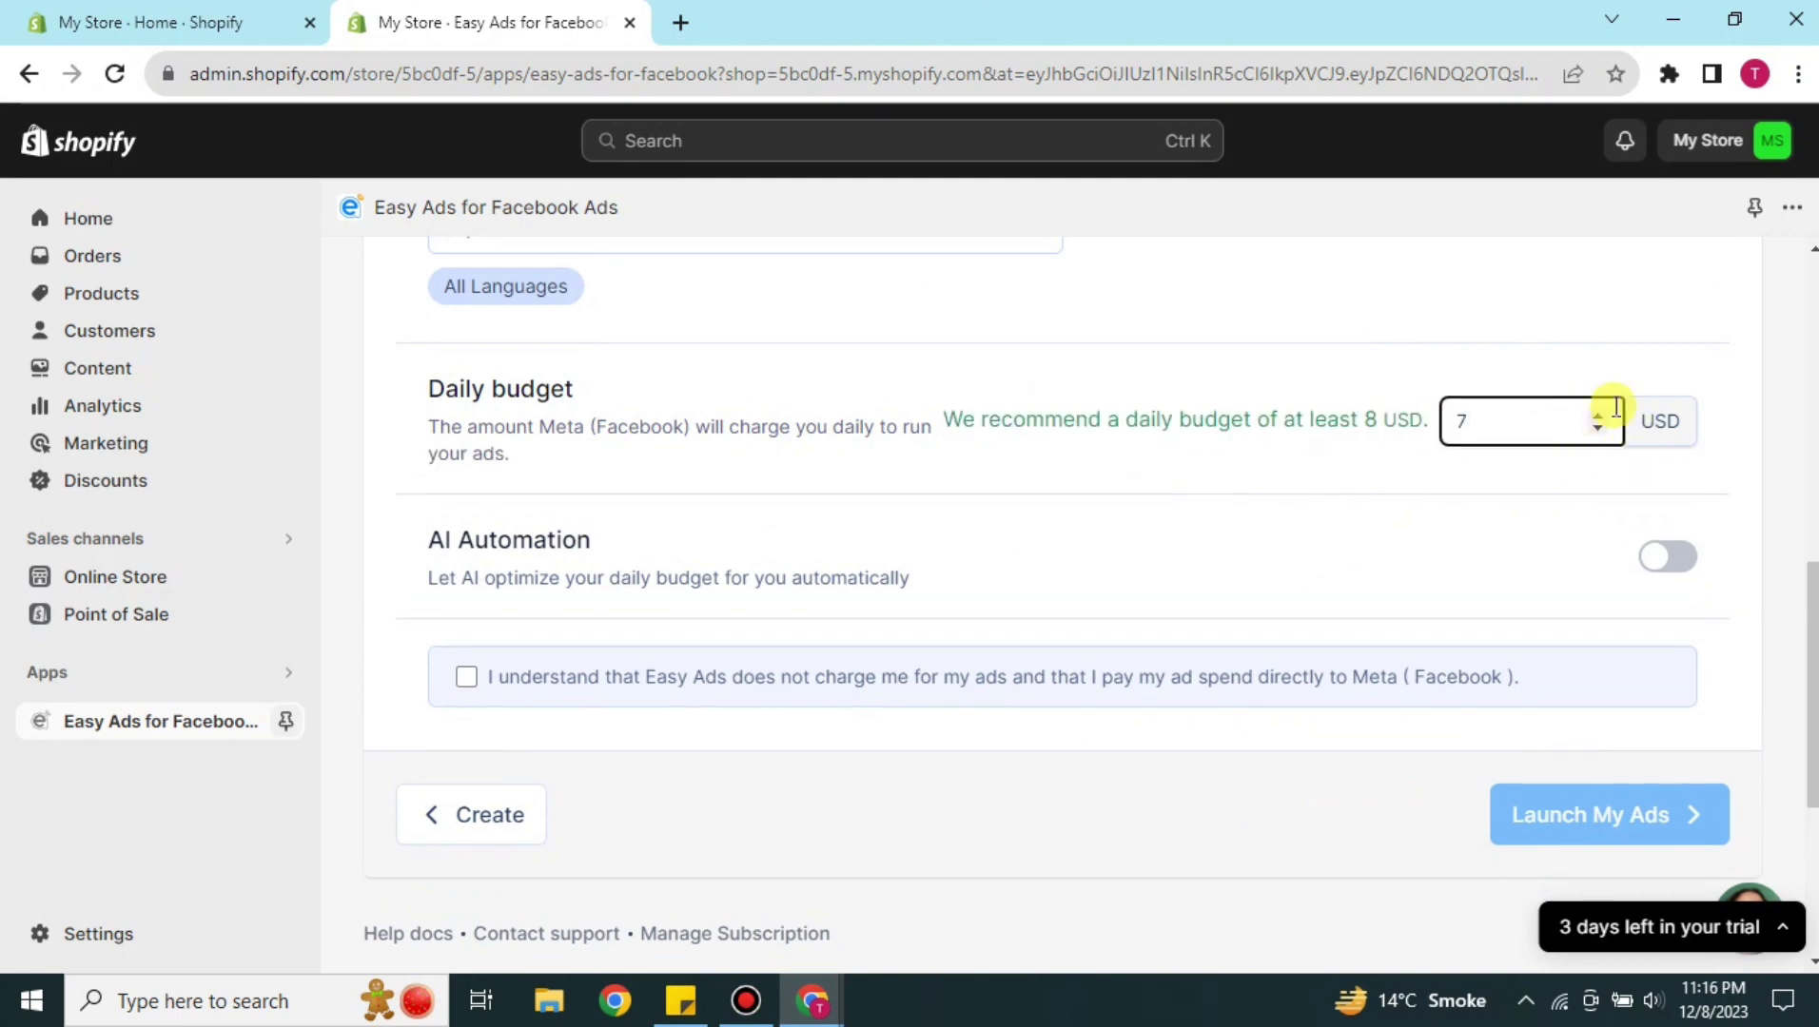
click(1601, 415)
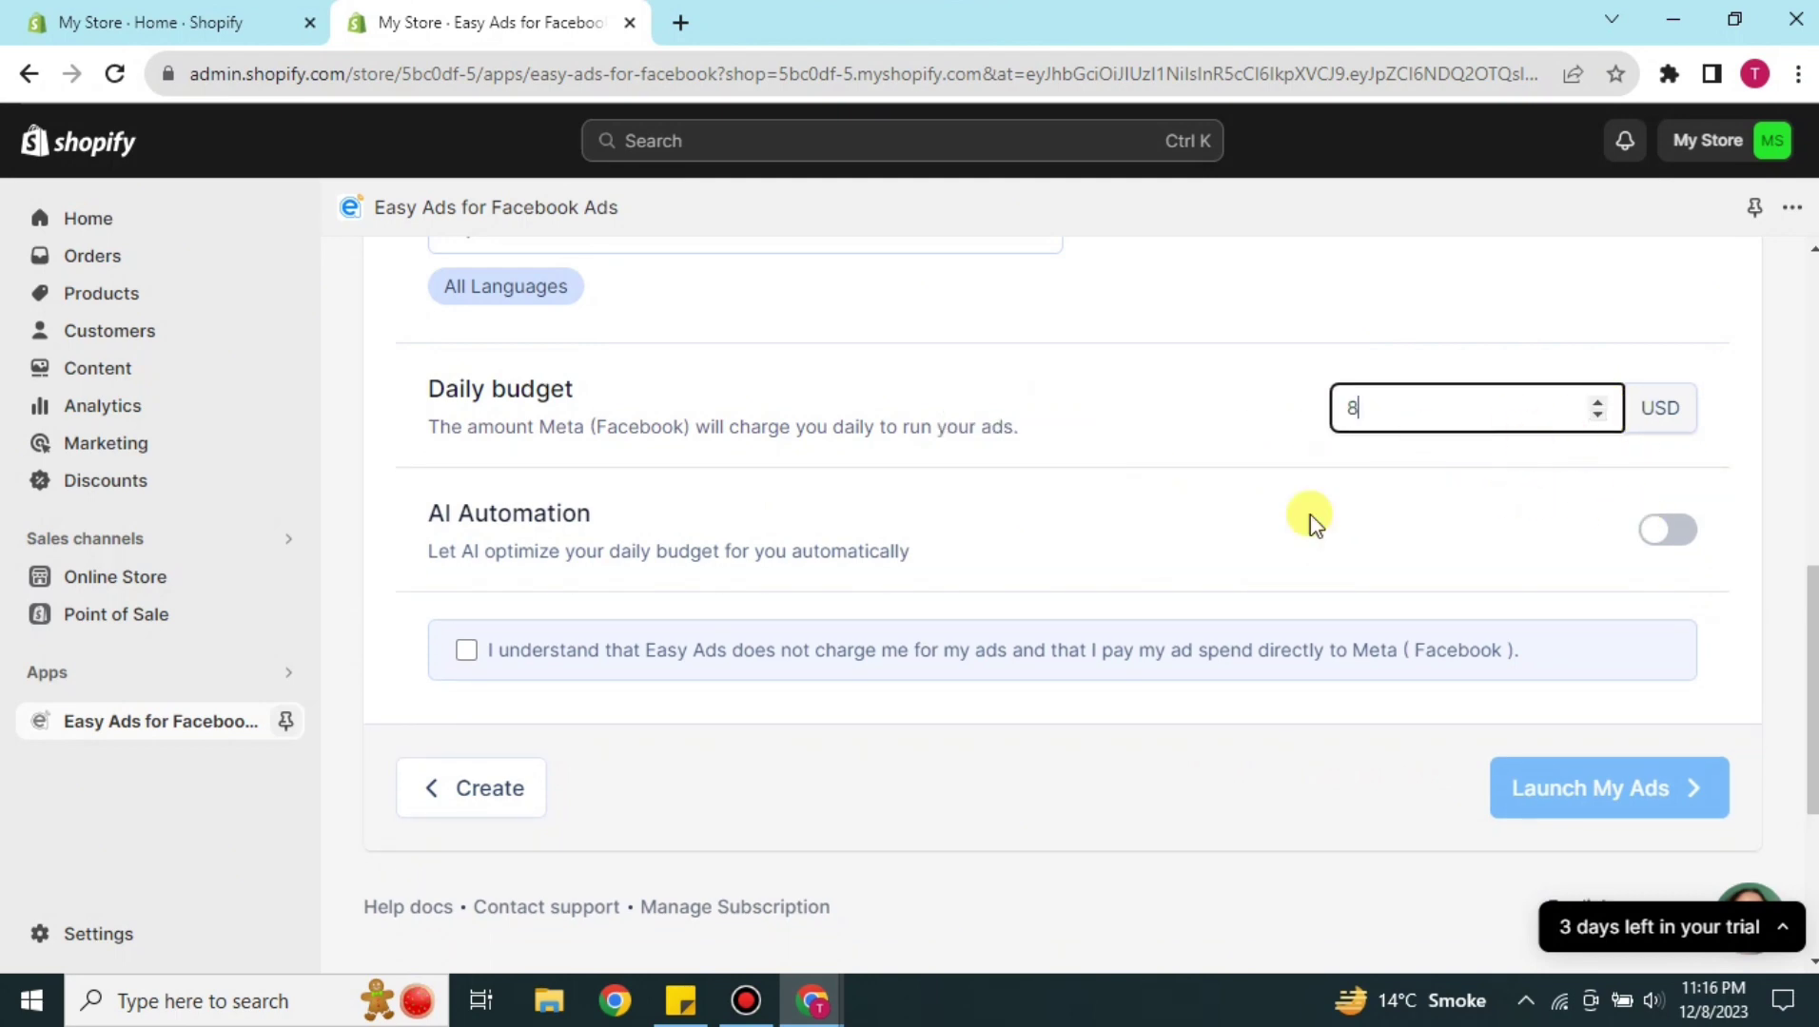
click(465, 650)
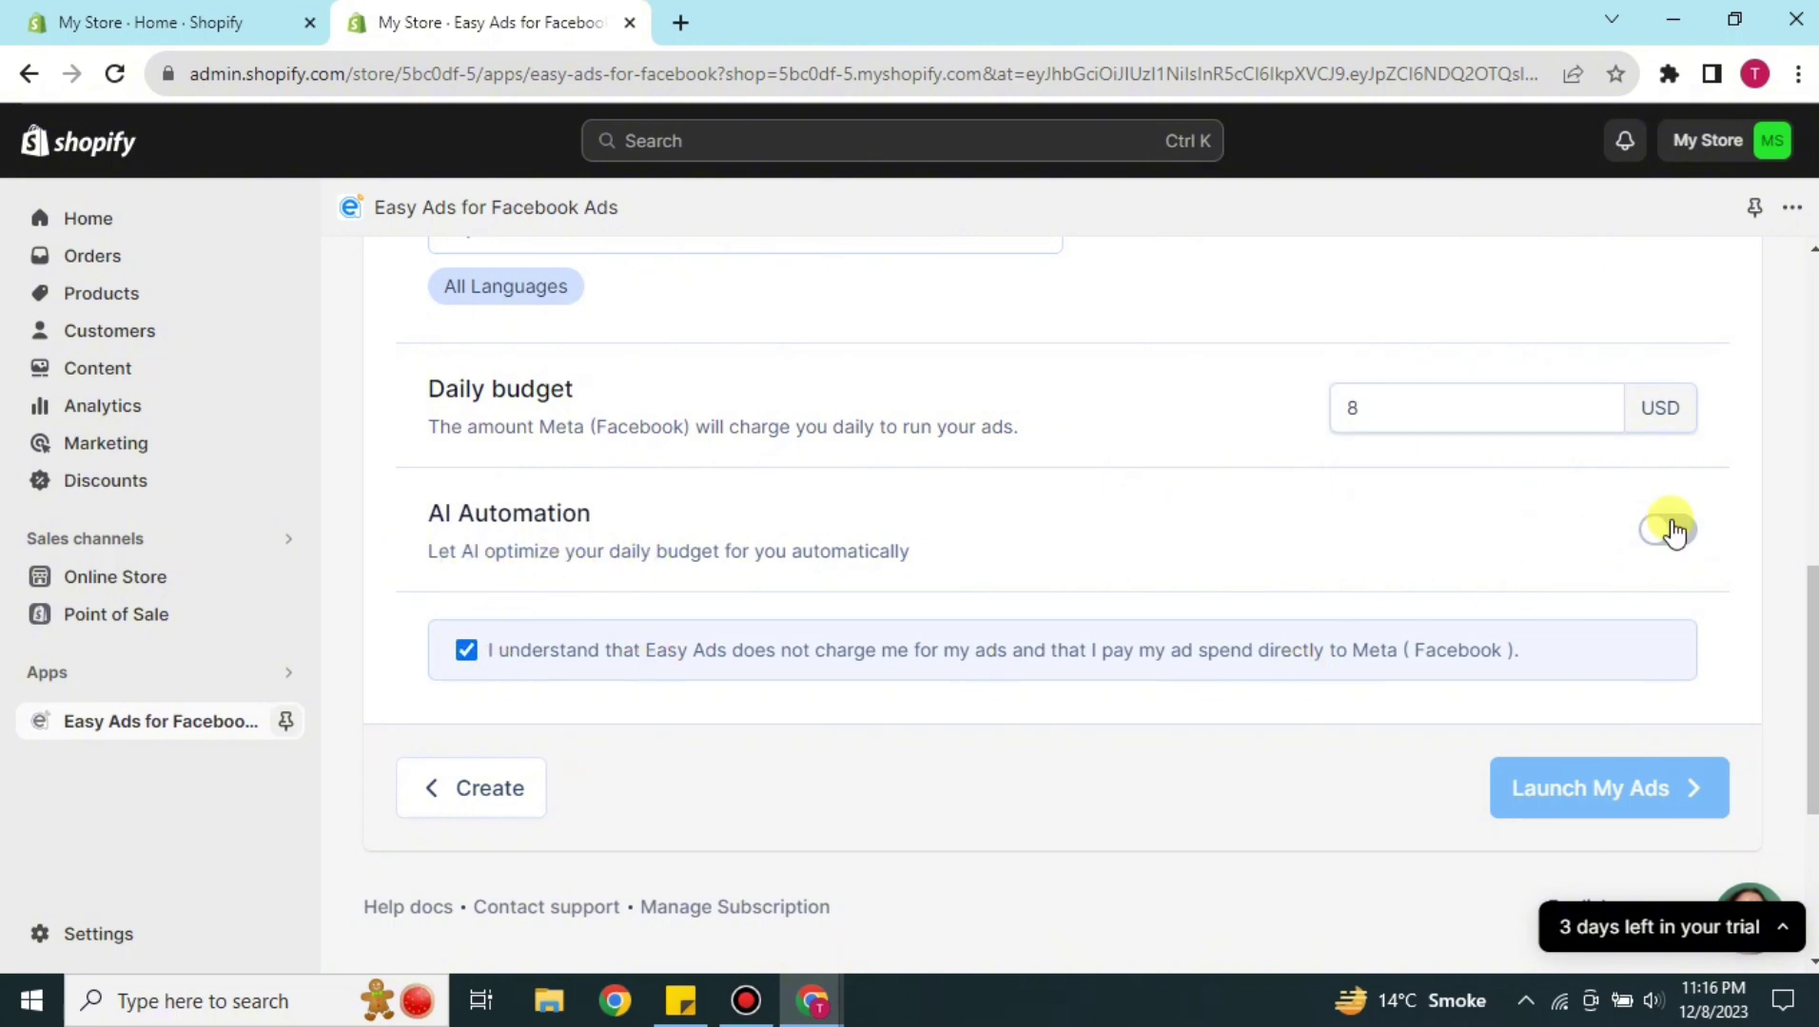
- Turn on AI Automation with a 50 USD maximum daily budget
click(1671, 529)
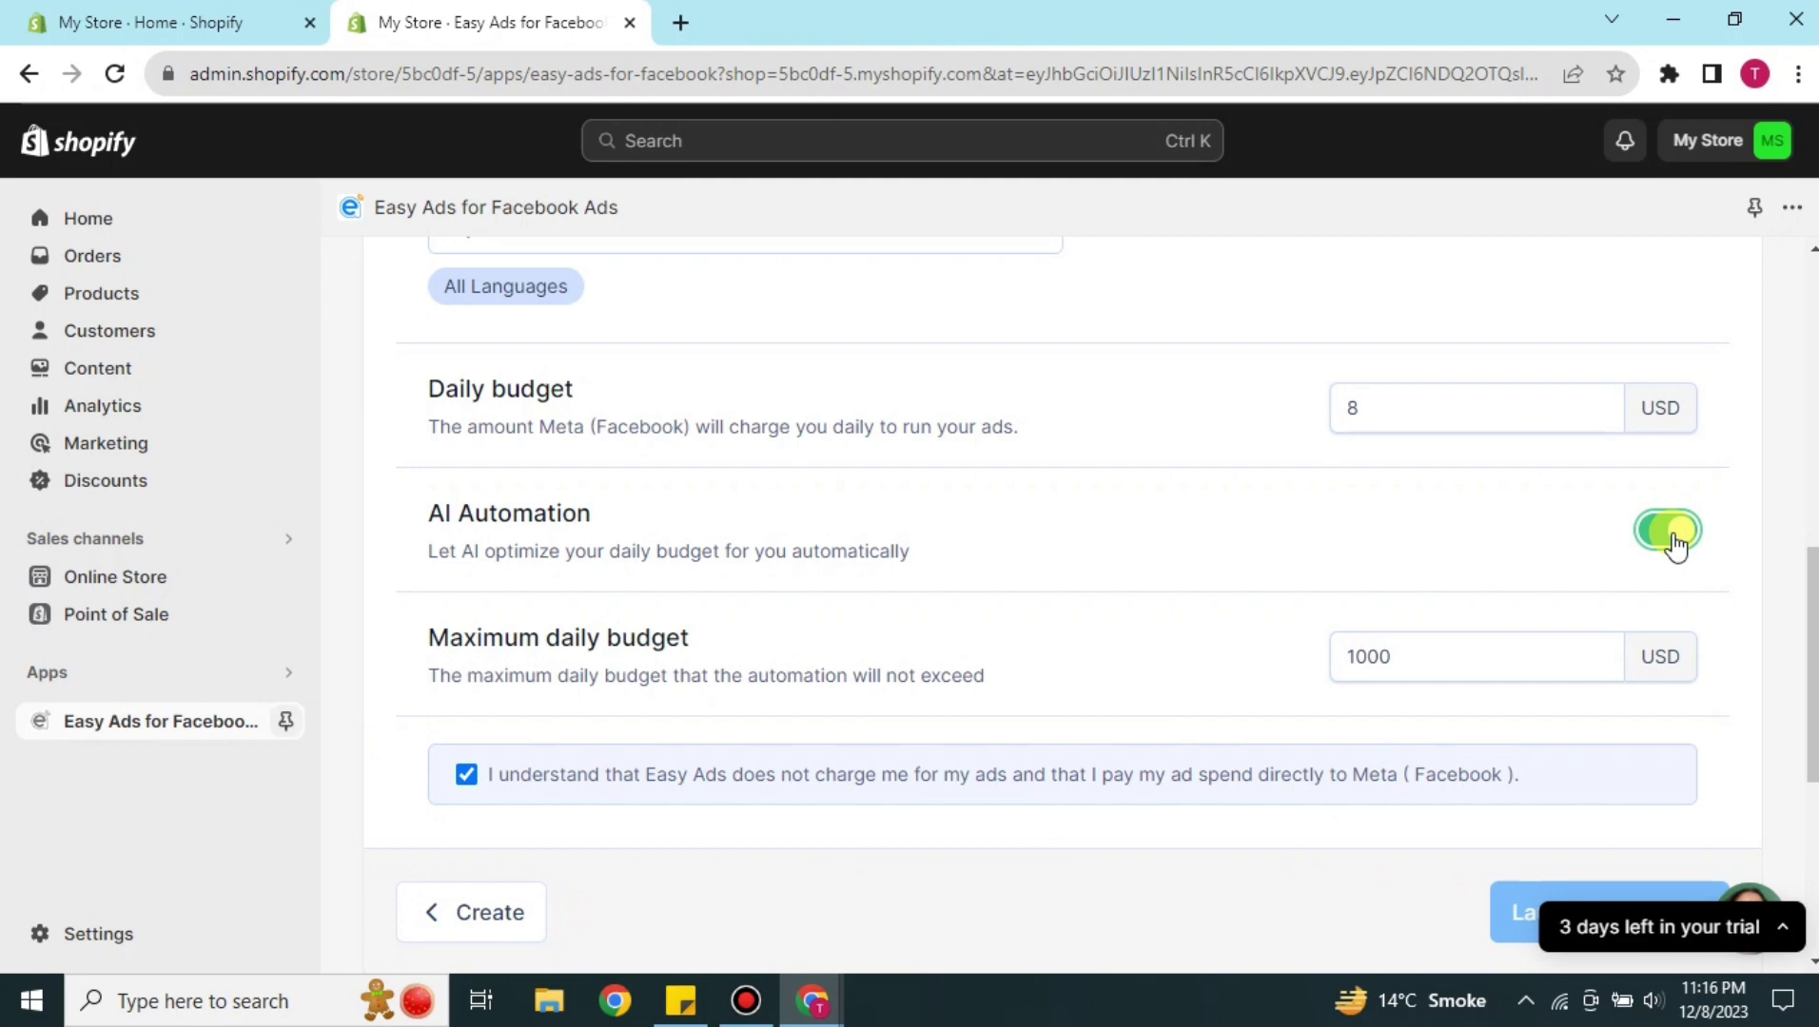
click(1527, 663)
click(1603, 664)
drag(1603, 664, 1591, 666)
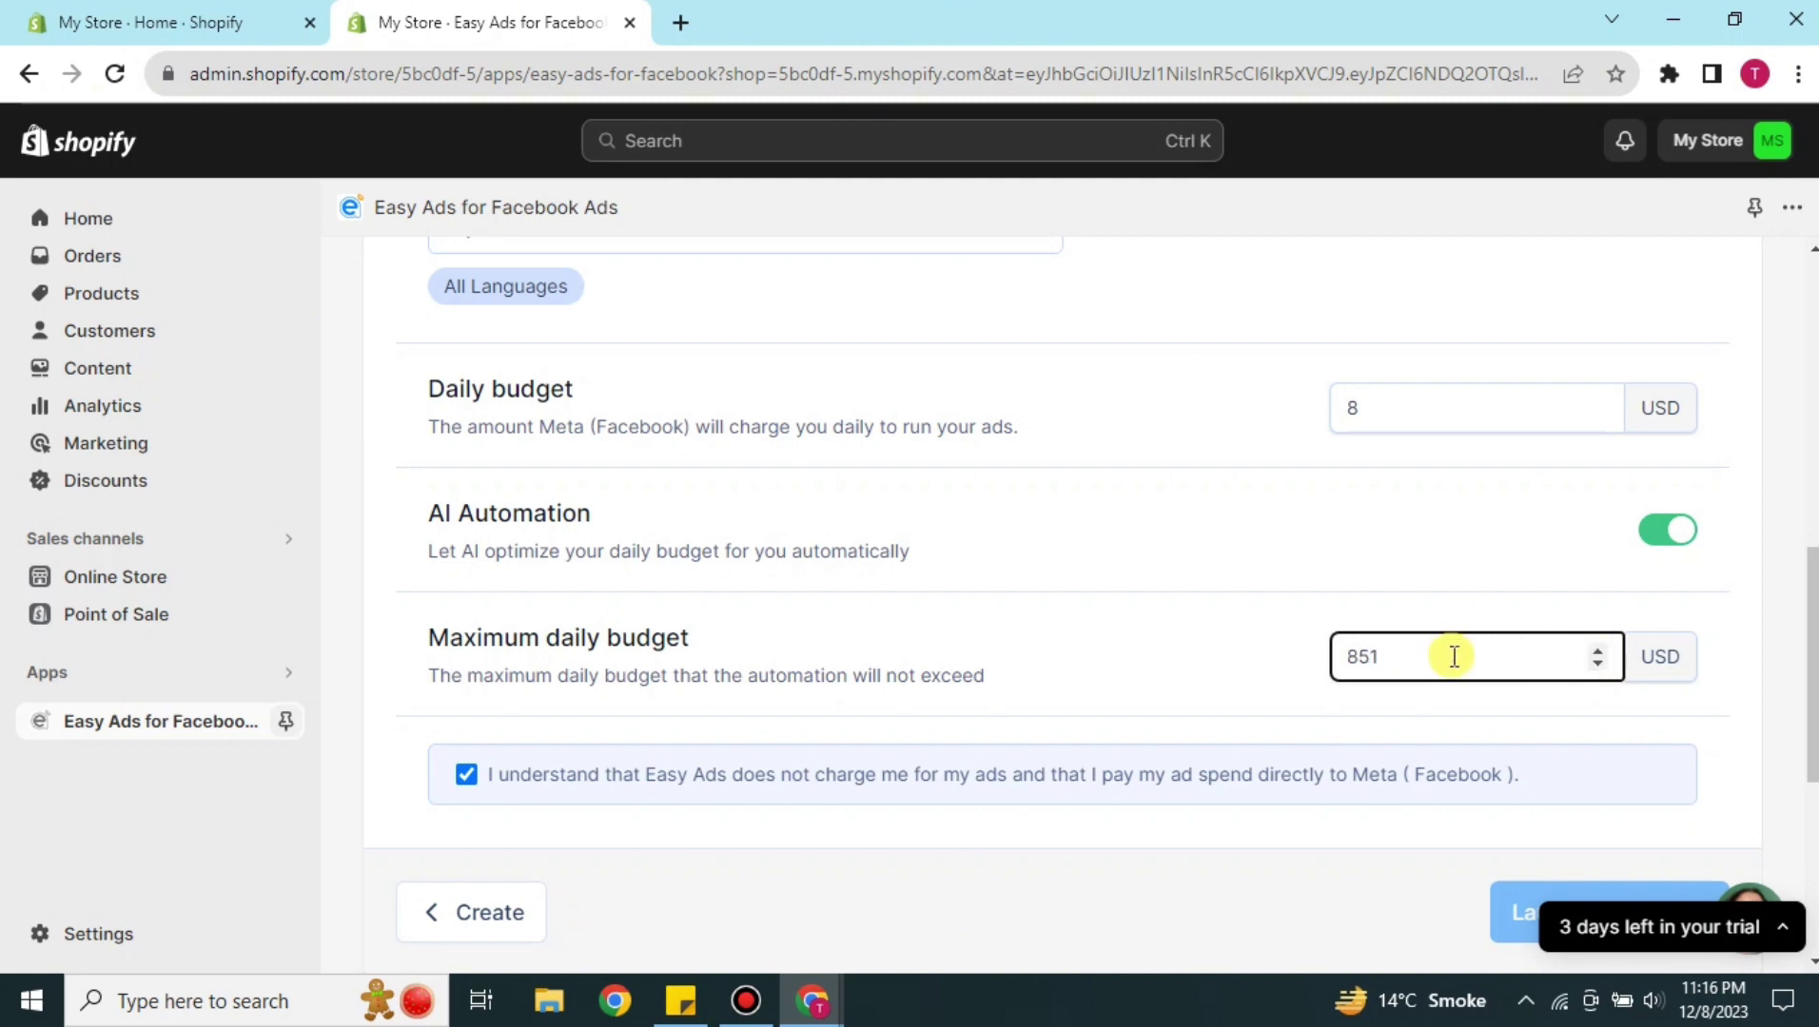
key(BackSpace)
key(BackSpace)
key(BackSpace)
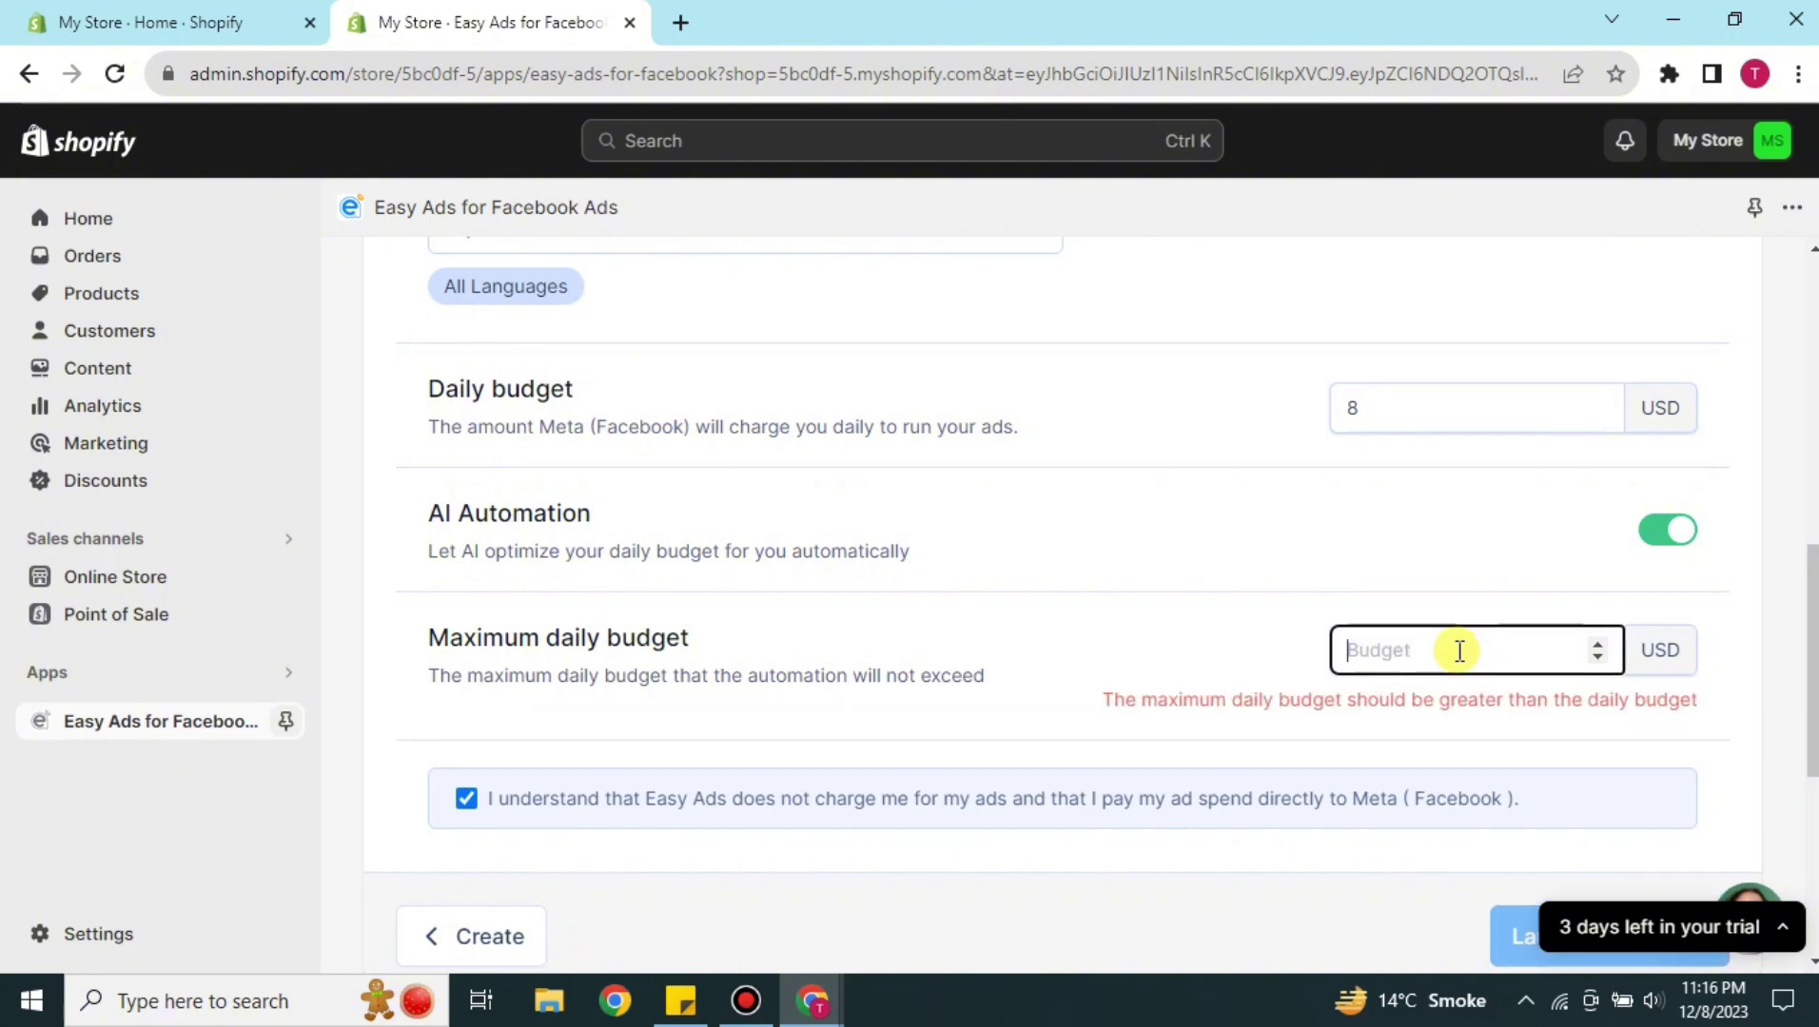
text(50)
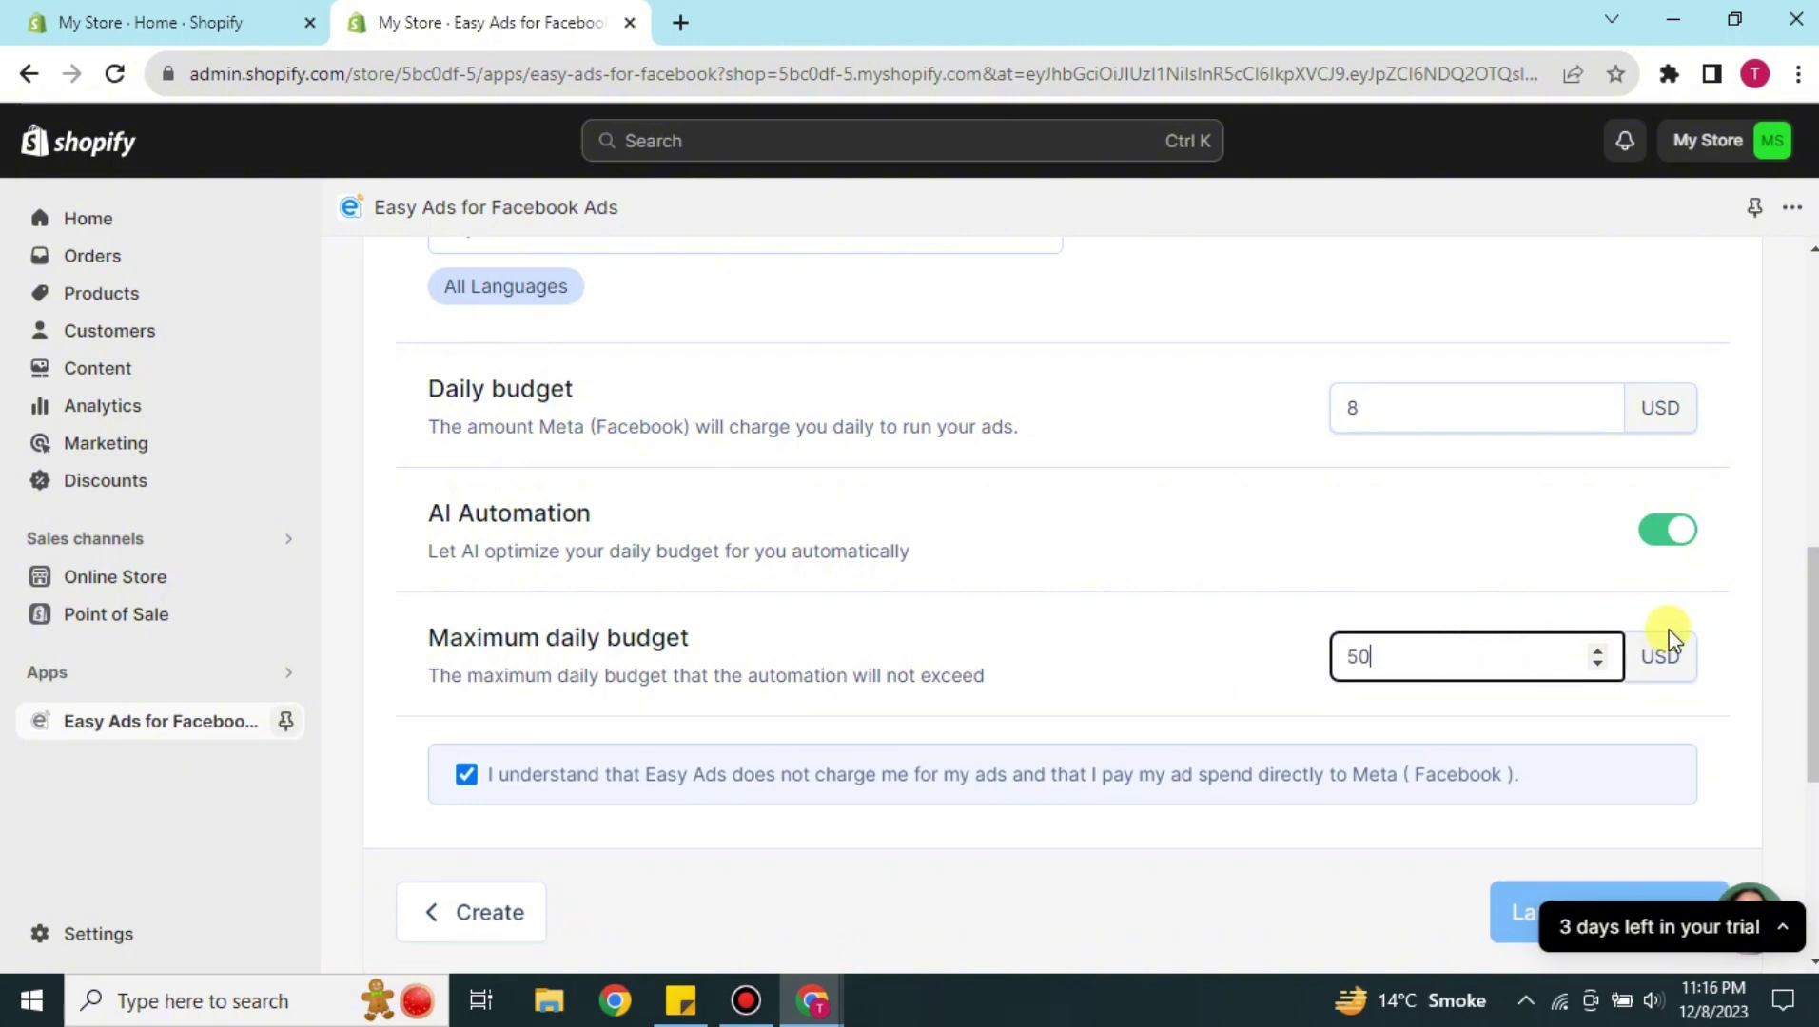
click(1703, 609)
scroll(1684, 595, down, 3)
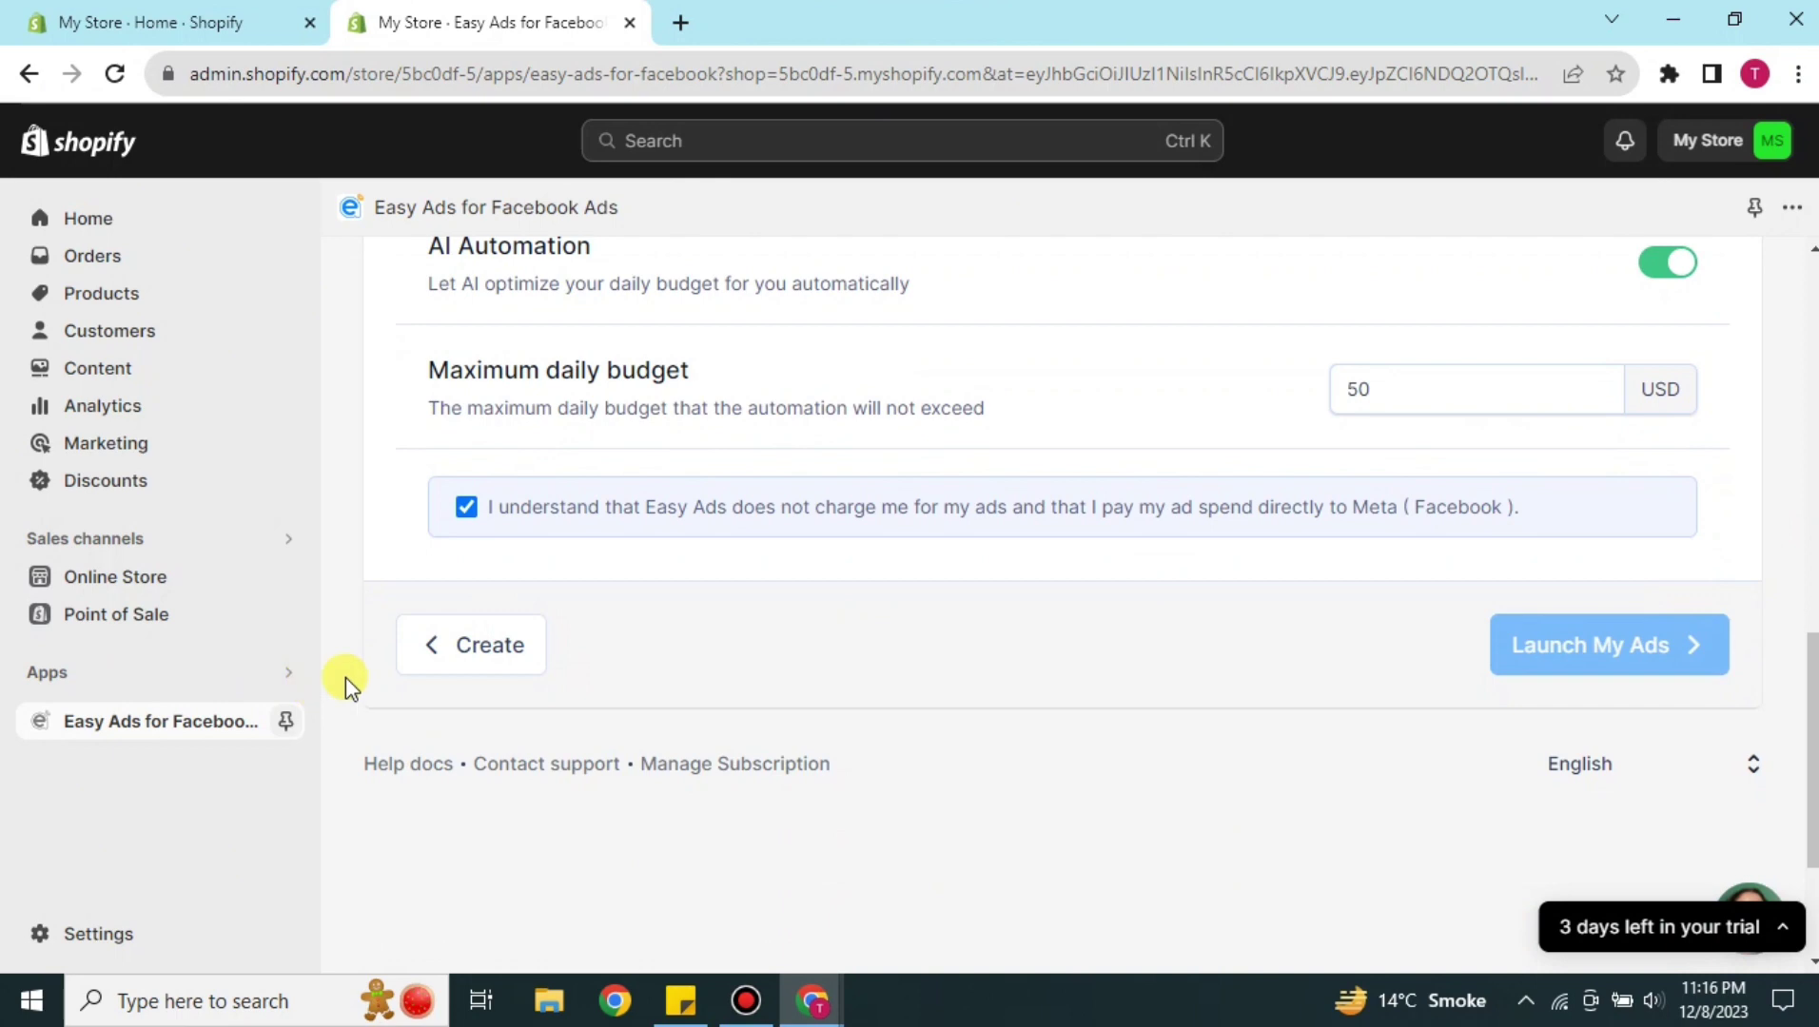